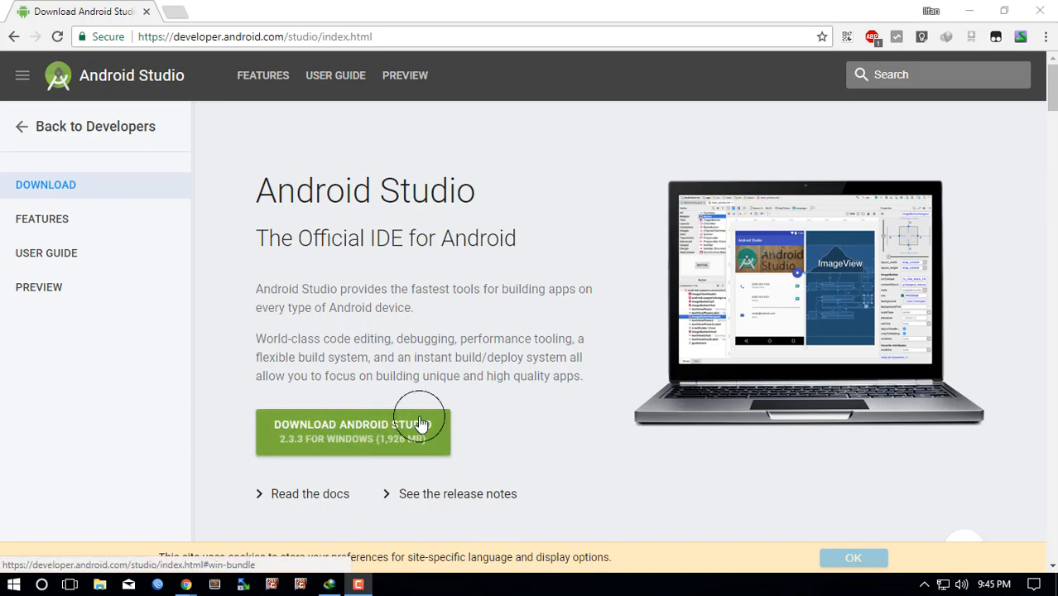
Minimize the browser and review the completed Android Studio download's source address and saved file path.
scroll(491, 288, down, 2)
scroll(538, 298, up, 2)
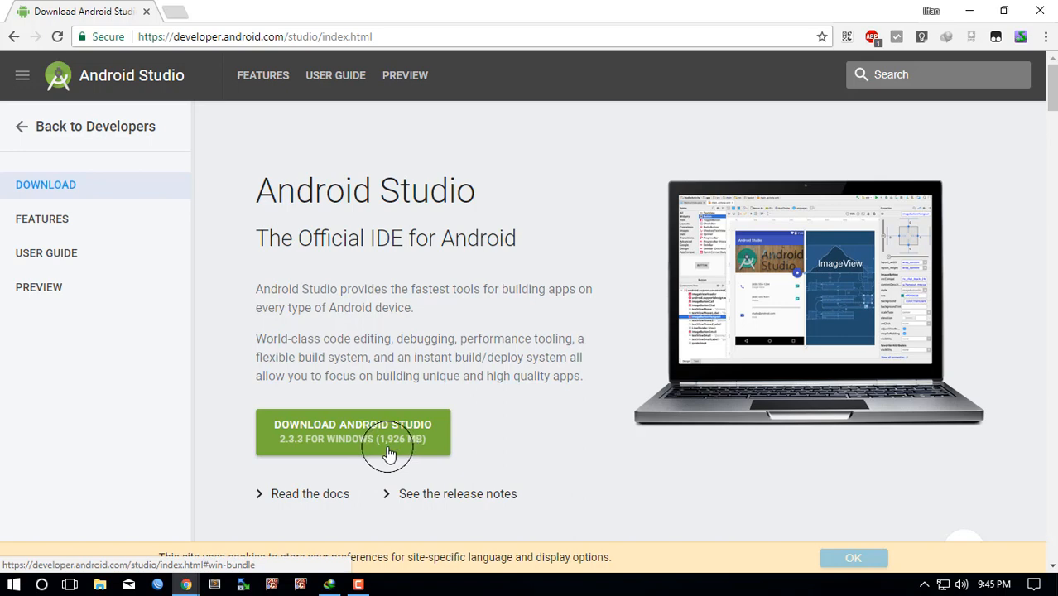
click(967, 11)
right_click(379, 193)
click(417, 238)
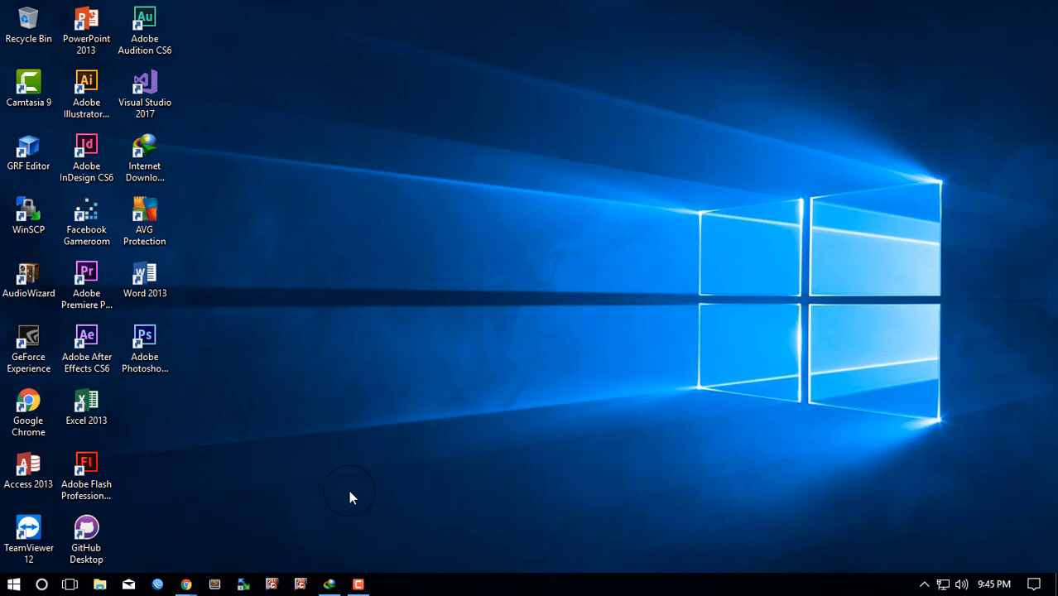
click(333, 582)
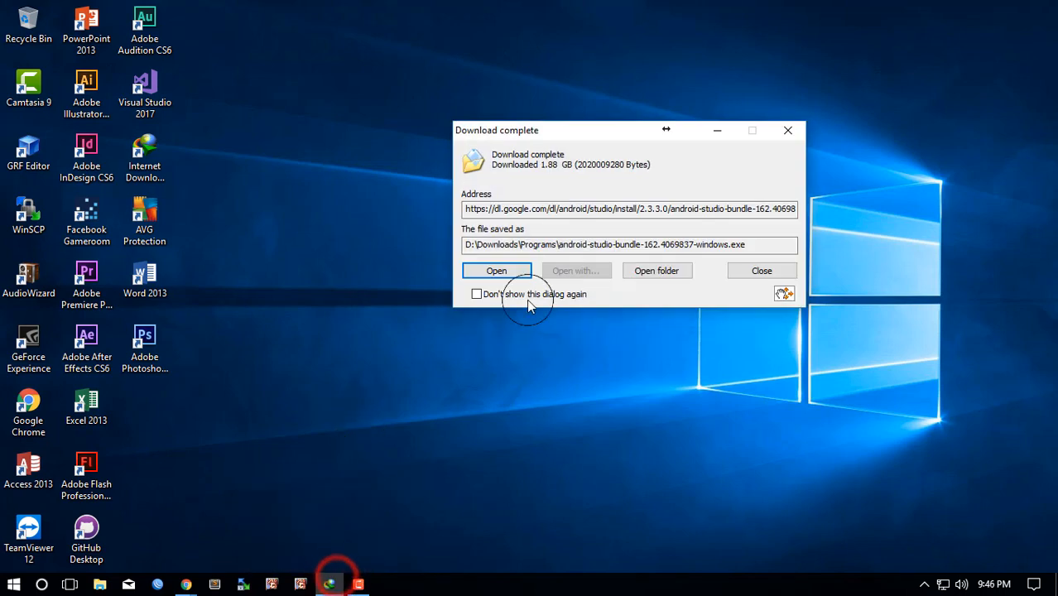
drag(601, 131, 584, 134)
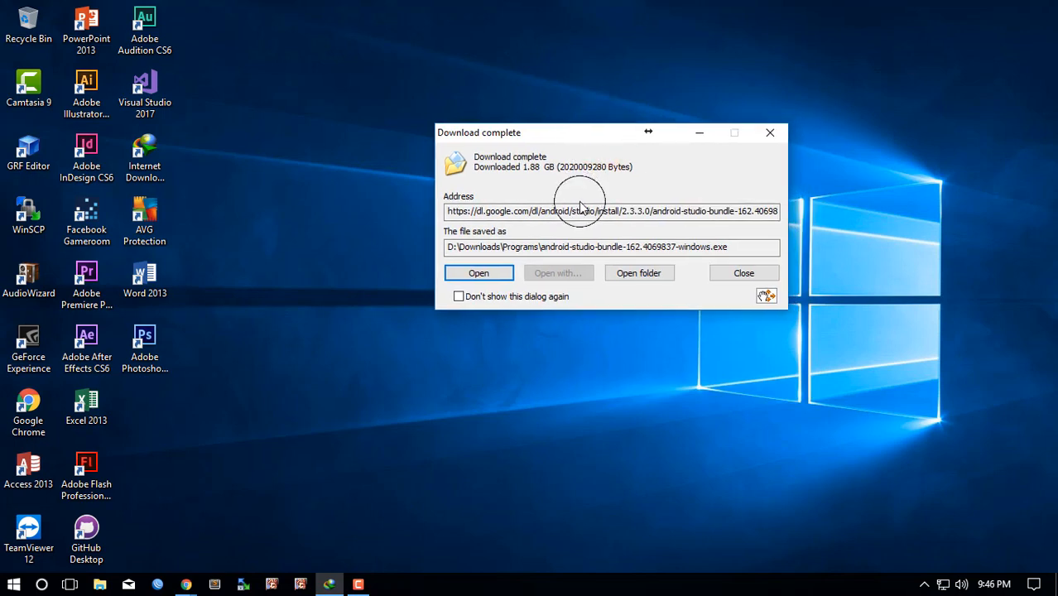
click(582, 210)
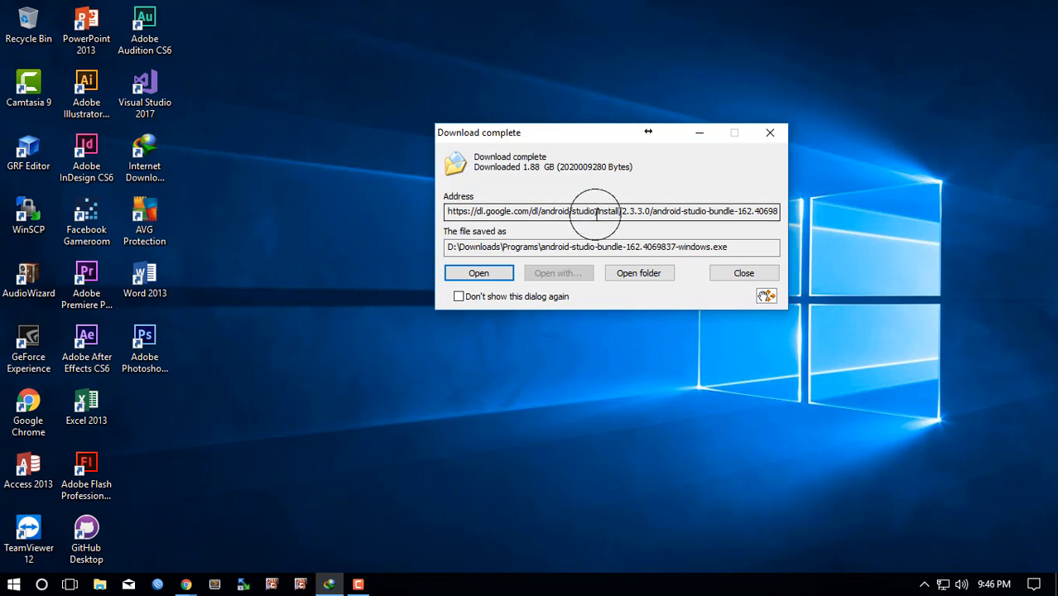
click(571, 249)
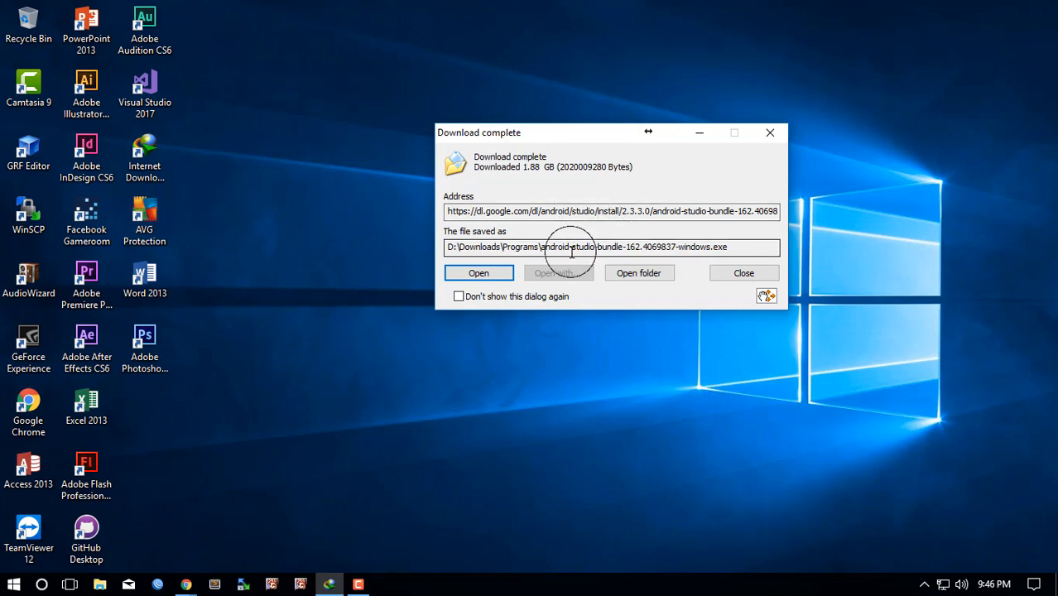
Return to the Android Studio page in Chrome and request the 2.3.3 for Windows download.
click(186, 584)
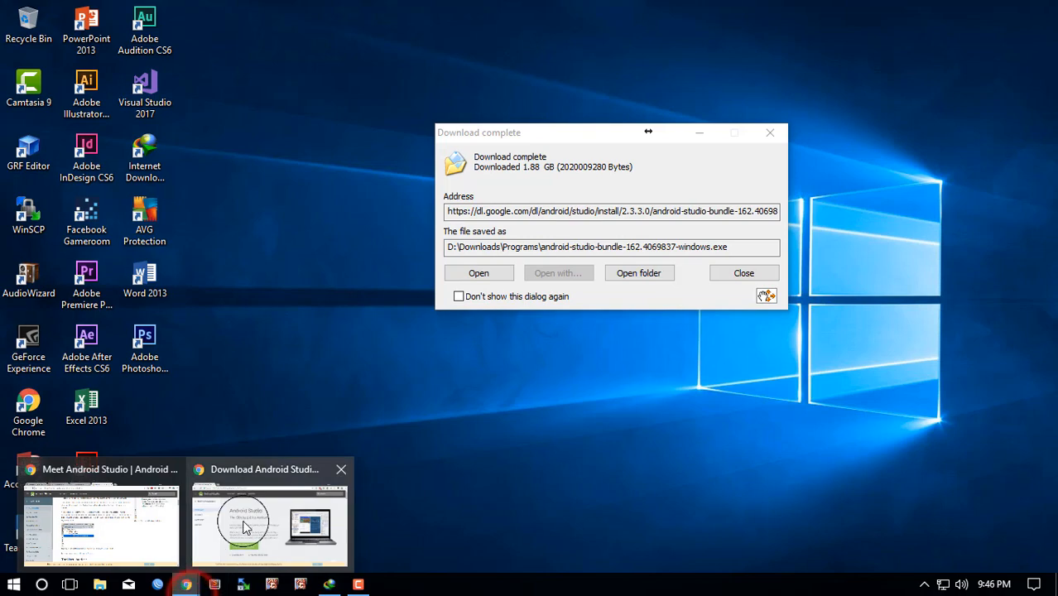
click(244, 527)
scroll(496, 343, down, 2)
scroll(557, 354, up, 2)
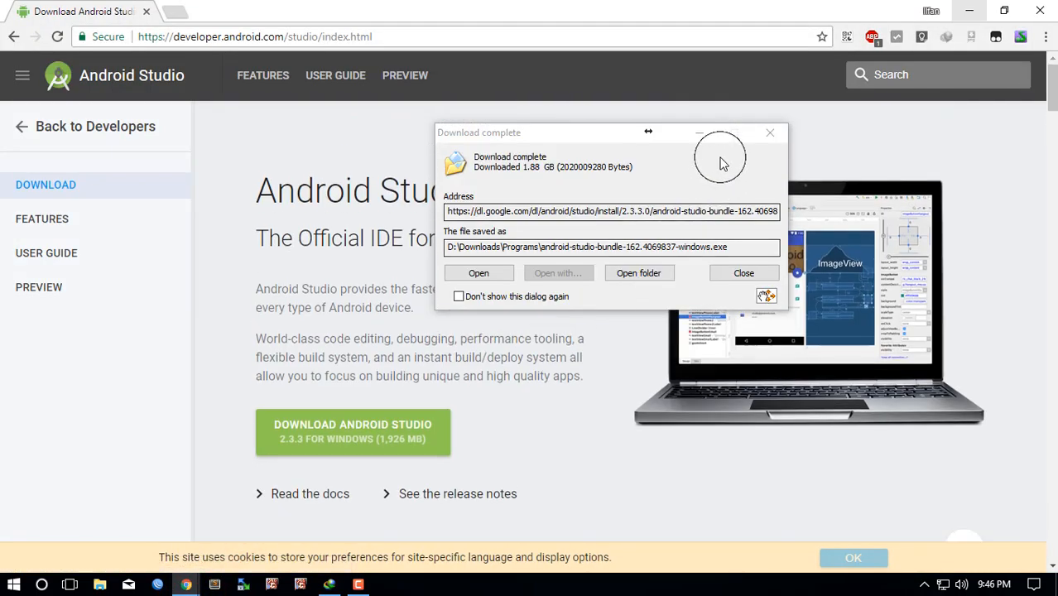
click(701, 132)
click(402, 421)
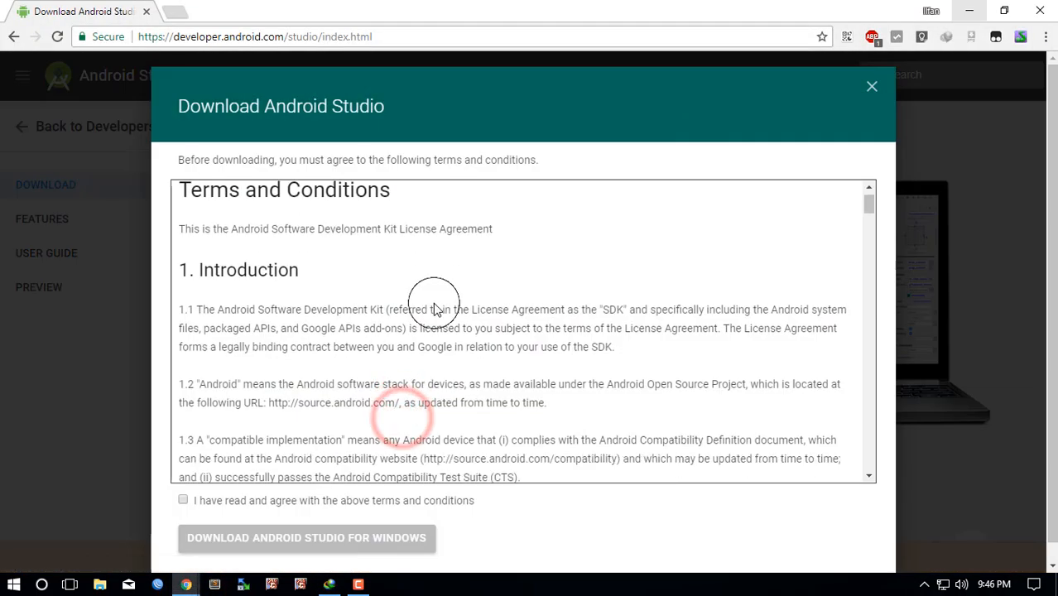
Agree to the terms, start the Windows download, and resolve the duplicate link by showing the existing file's download complete dialog.
scroll(434, 309, down, 5)
click(197, 501)
click(302, 538)
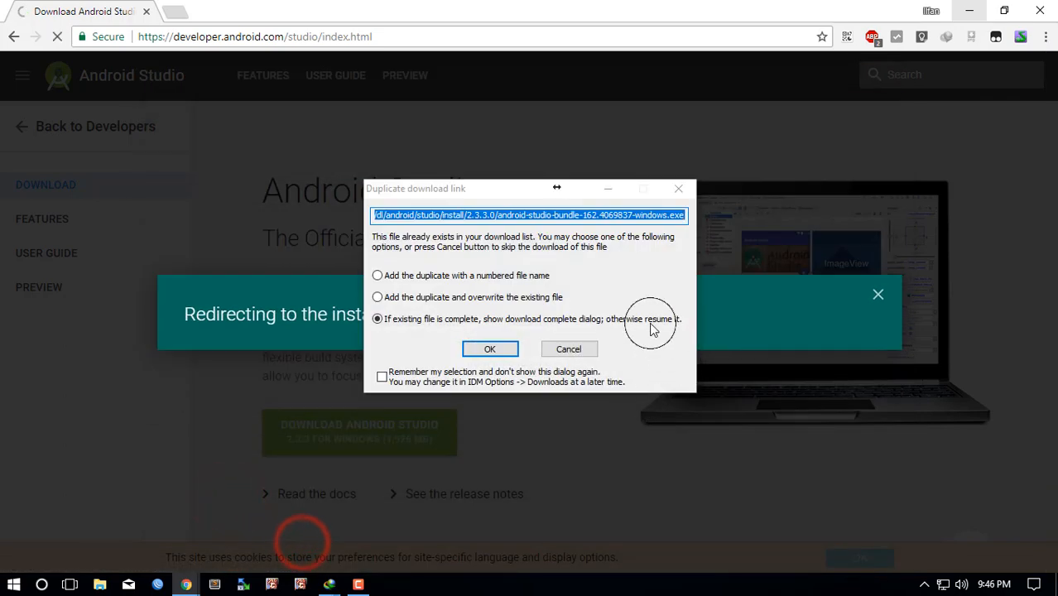
click(489, 349)
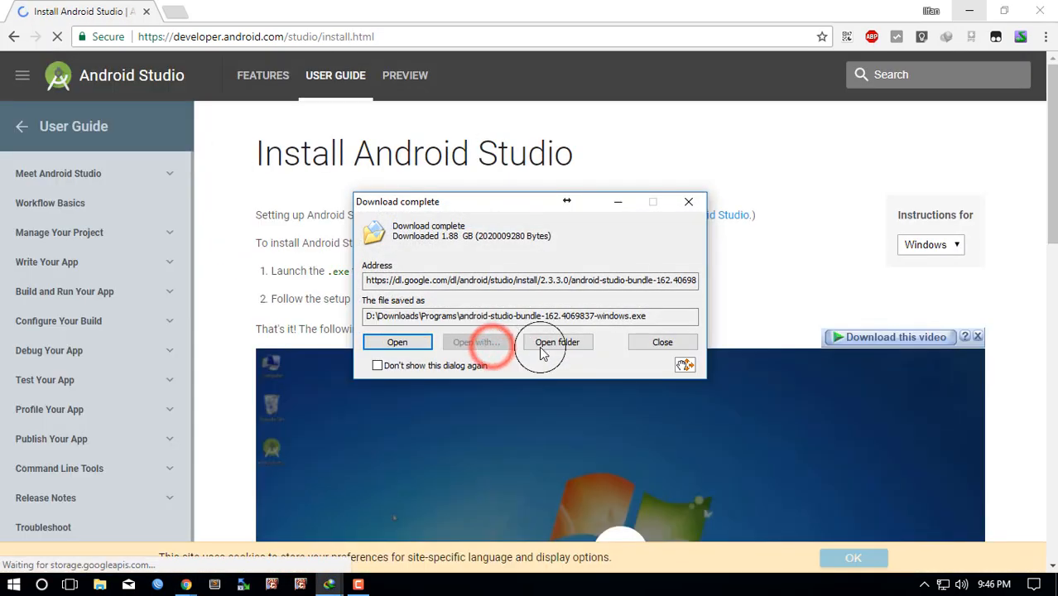
click(618, 201)
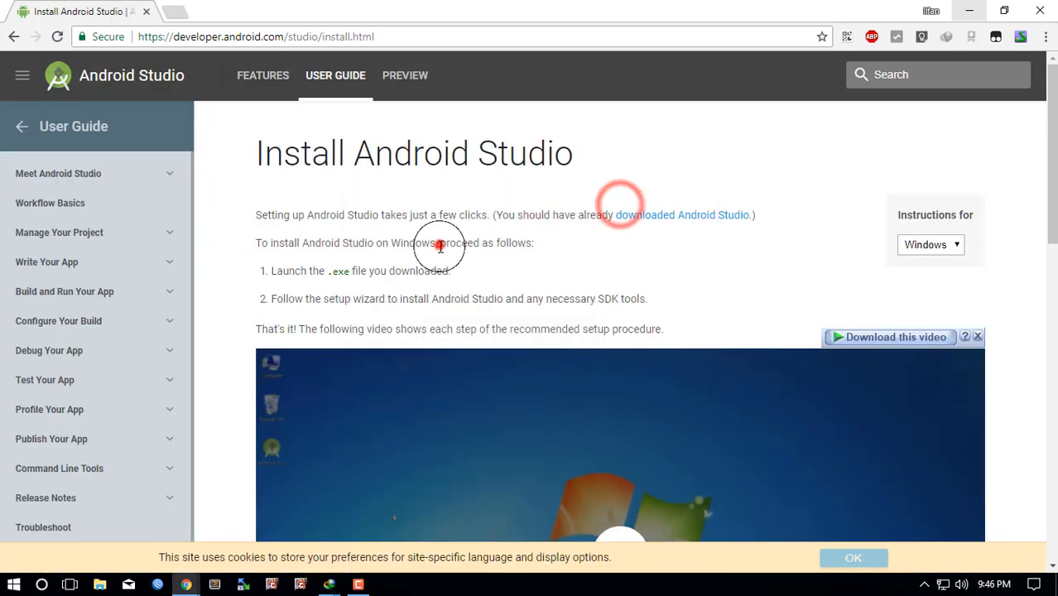
Examine the Install Android Studio guide for the Windows setup instructions, video and Start building apps section.
scroll(338, 264, down, 4)
scroll(427, 271, up, 4)
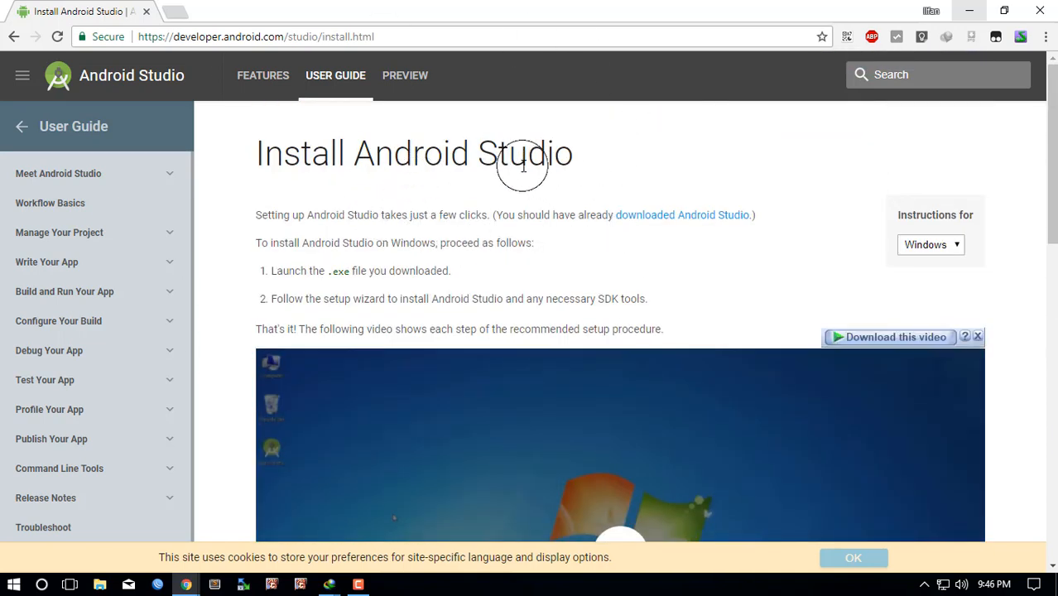
scroll(530, 182, down, 4)
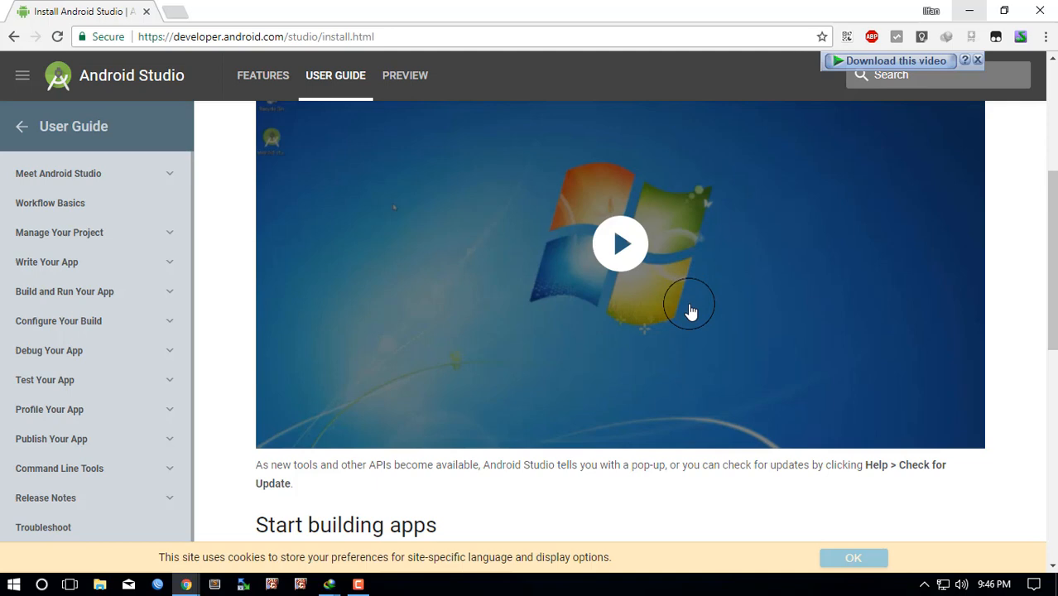
scroll(622, 385, down, 2)
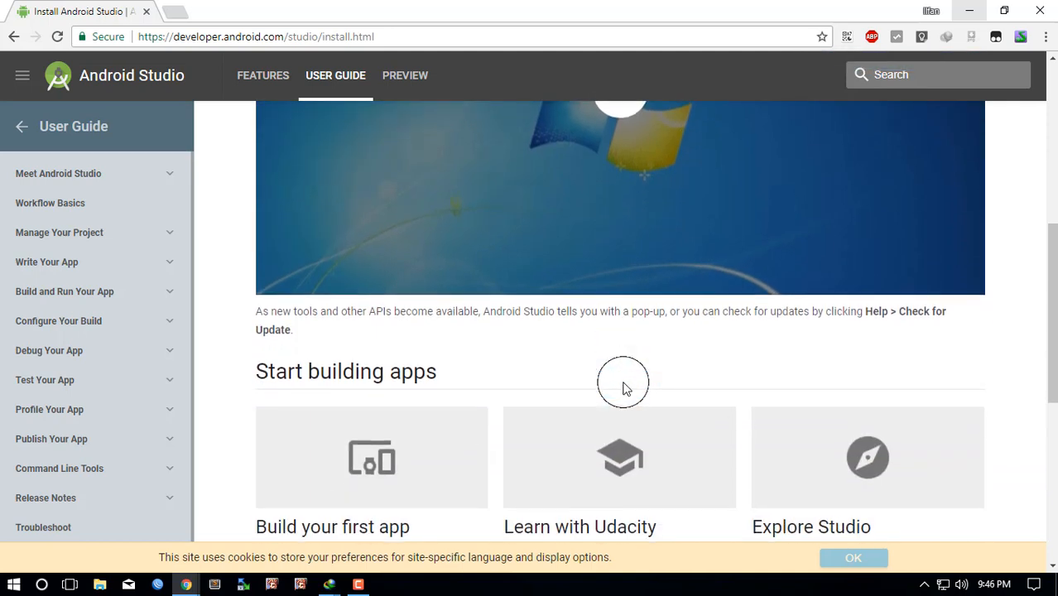
scroll(624, 388, up, 3)
scroll(624, 389, up, 2)
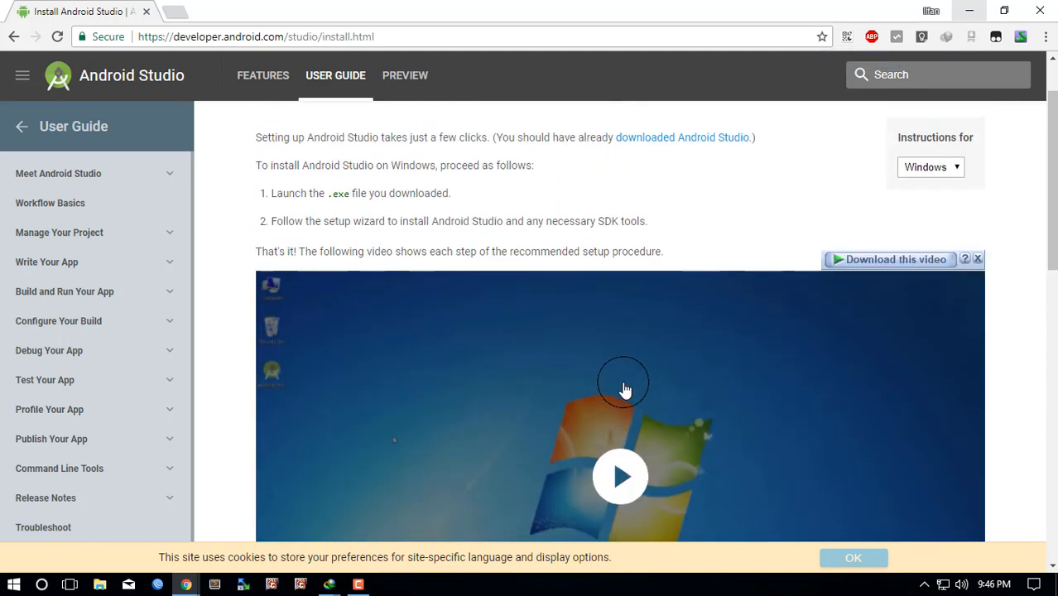
scroll(625, 389, up, 1)
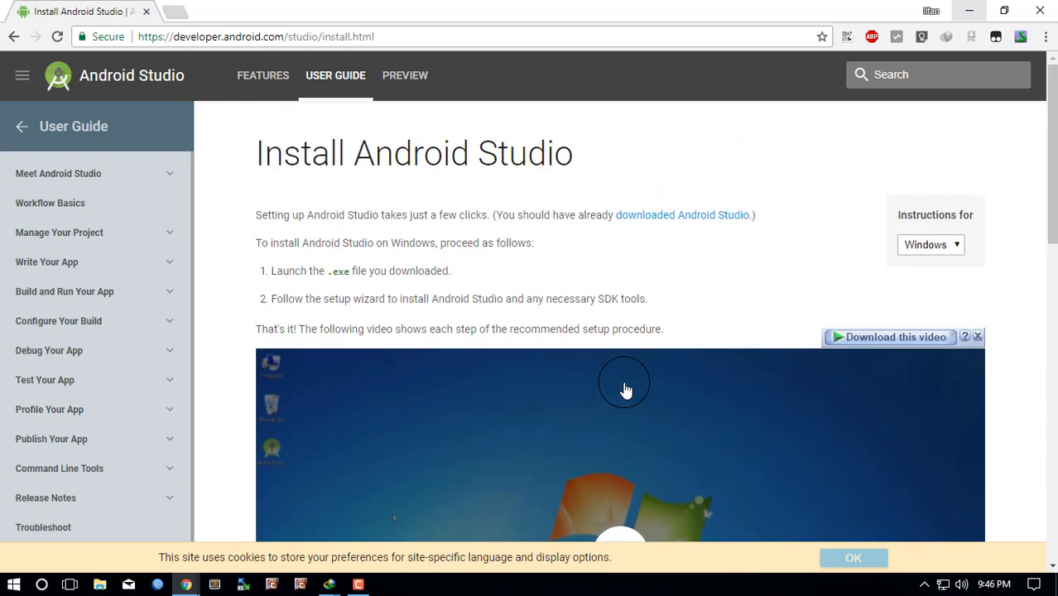
scroll(626, 389, down, 5)
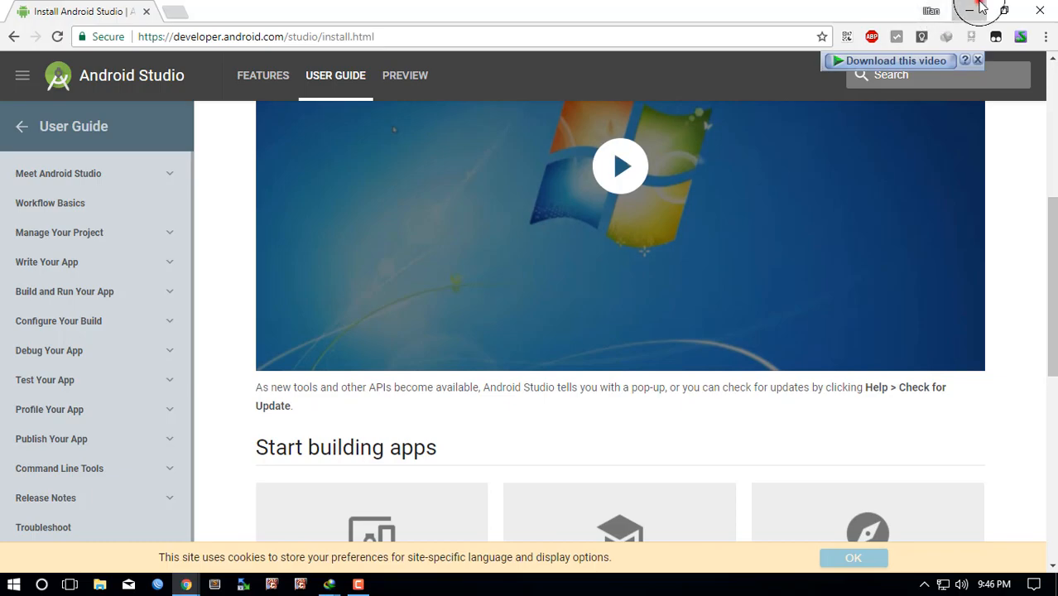
Close the extra download complete dialog and launch the downloaded Android Studio installer, continuing to component selection.
click(980, 7)
click(329, 584)
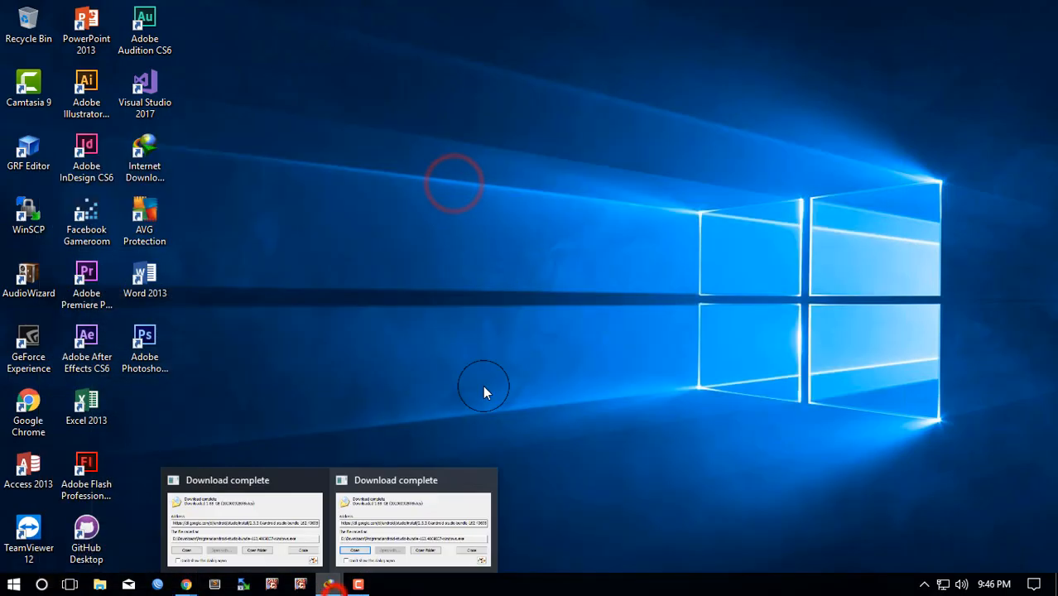
click(383, 527)
click(329, 585)
click(266, 485)
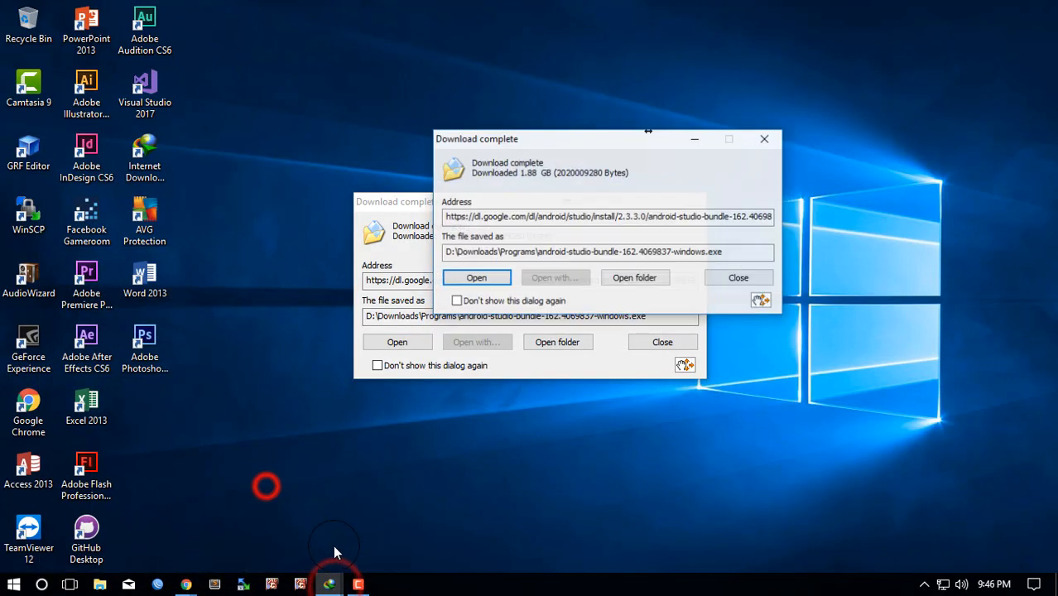
click(764, 138)
click(397, 342)
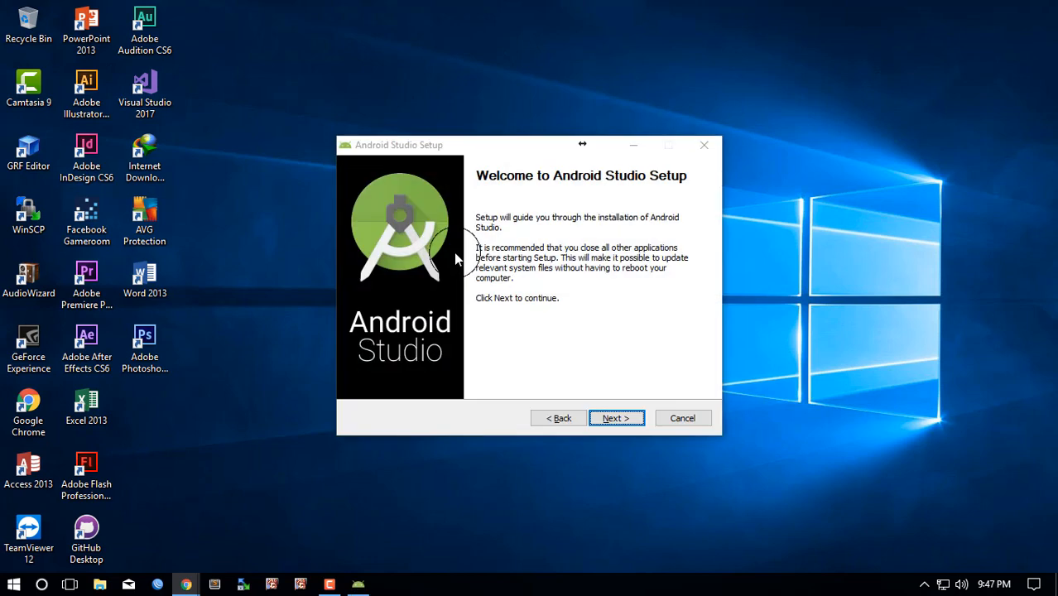
click(617, 418)
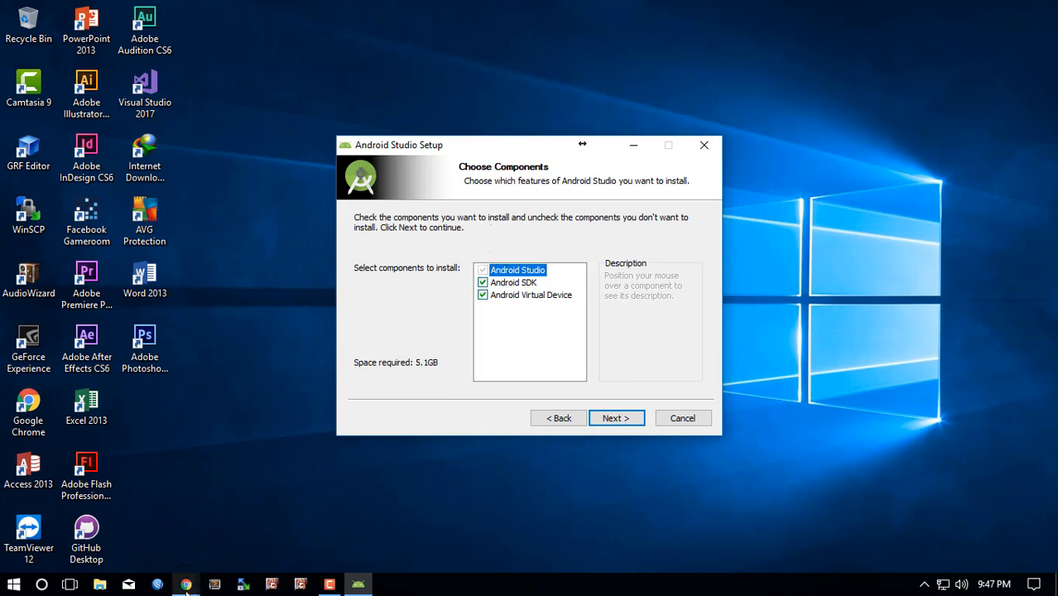
Switch to Chrome to recheck the Windows installation instructions, and return to the Android Studio Setup wizard.
mouse_move(186, 584)
click(232, 538)
scroll(602, 288, up, 3)
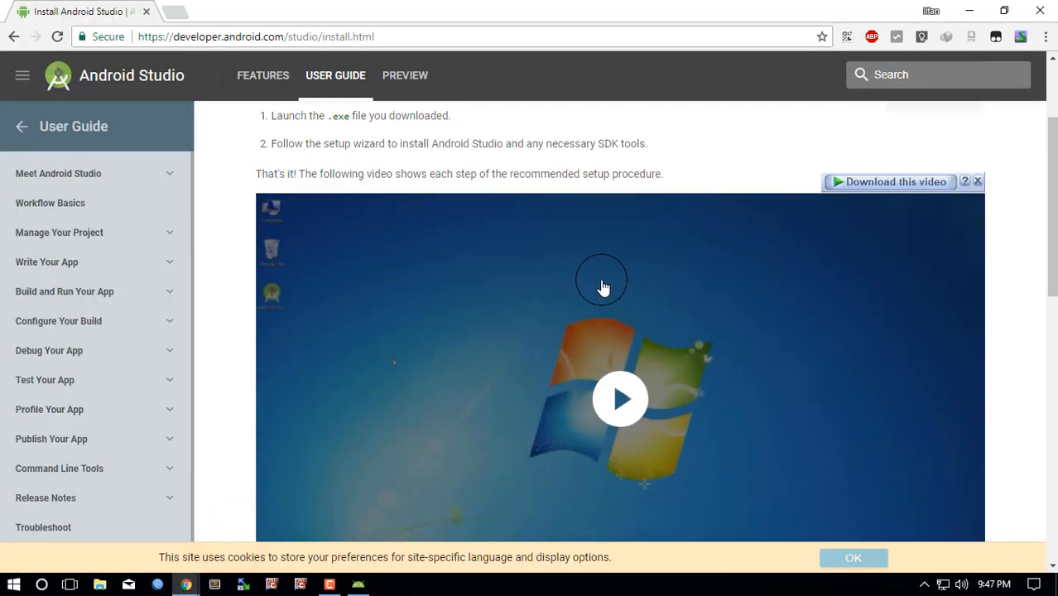
scroll(494, 295, up, 1)
scroll(489, 231, up, 2)
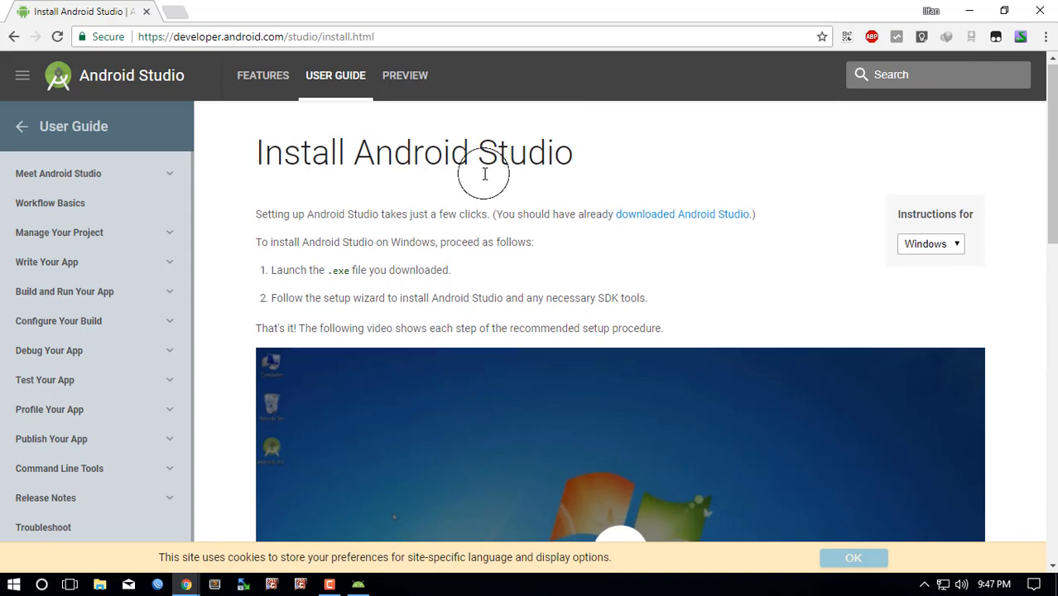
scroll(579, 133, down, 3)
click(970, 14)
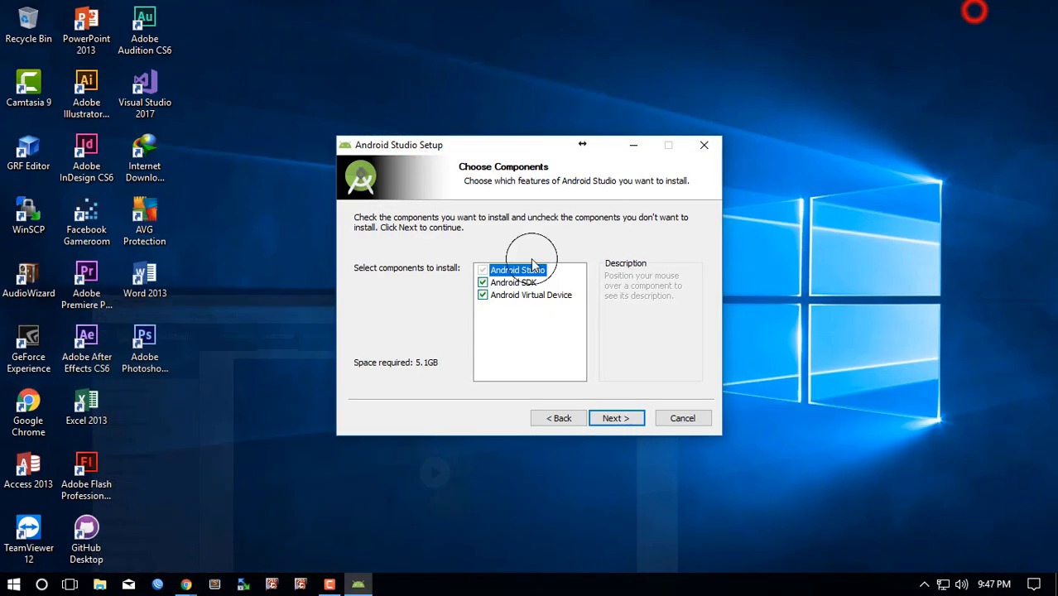
Toggle the Android Virtual Device component off and back on while reviewing its description.
click(505, 296)
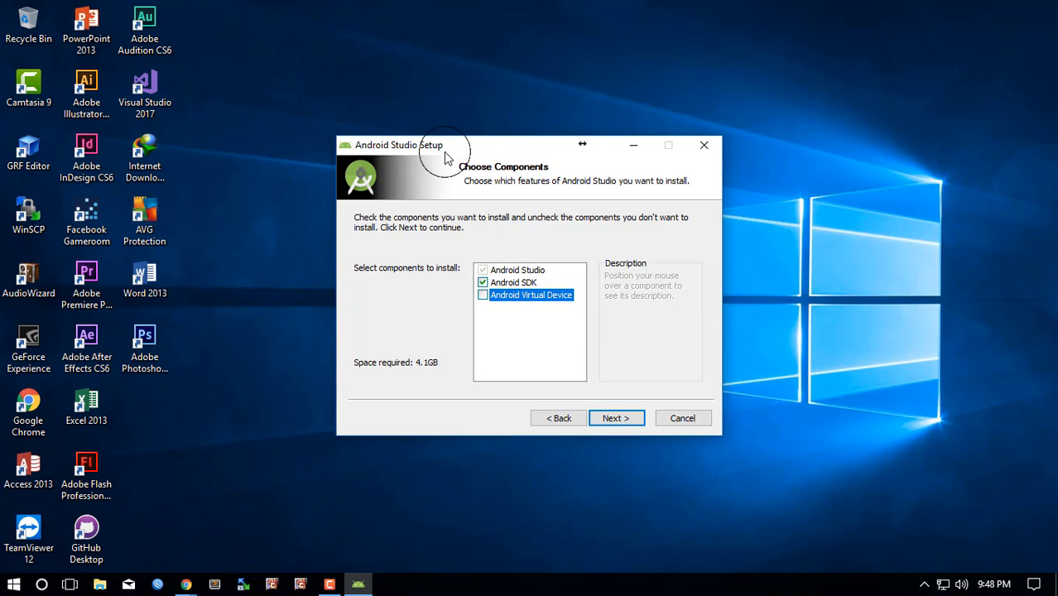
drag(453, 149, 452, 137)
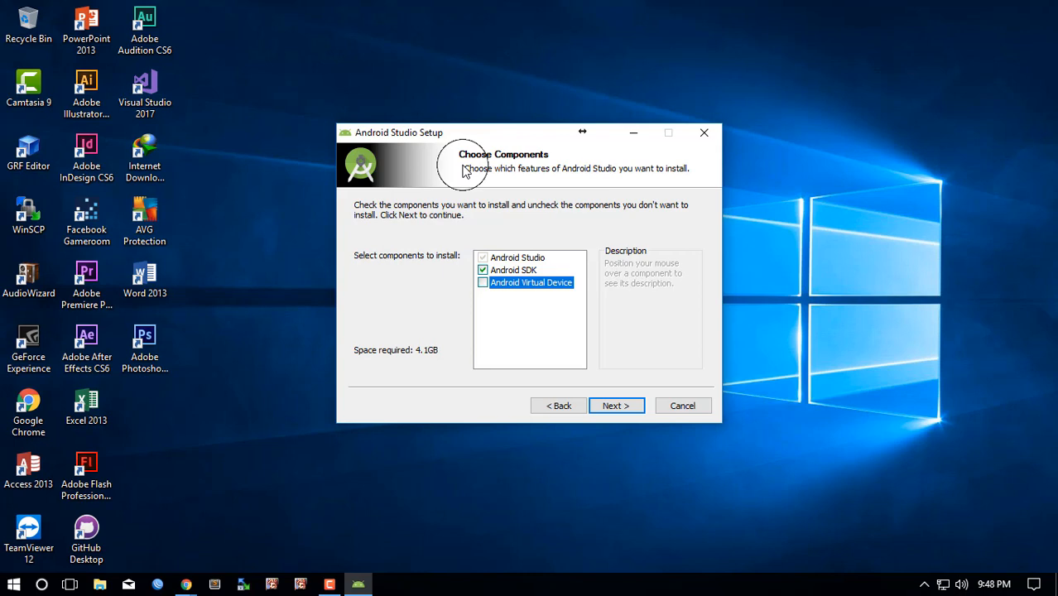
mouse_move(522, 295)
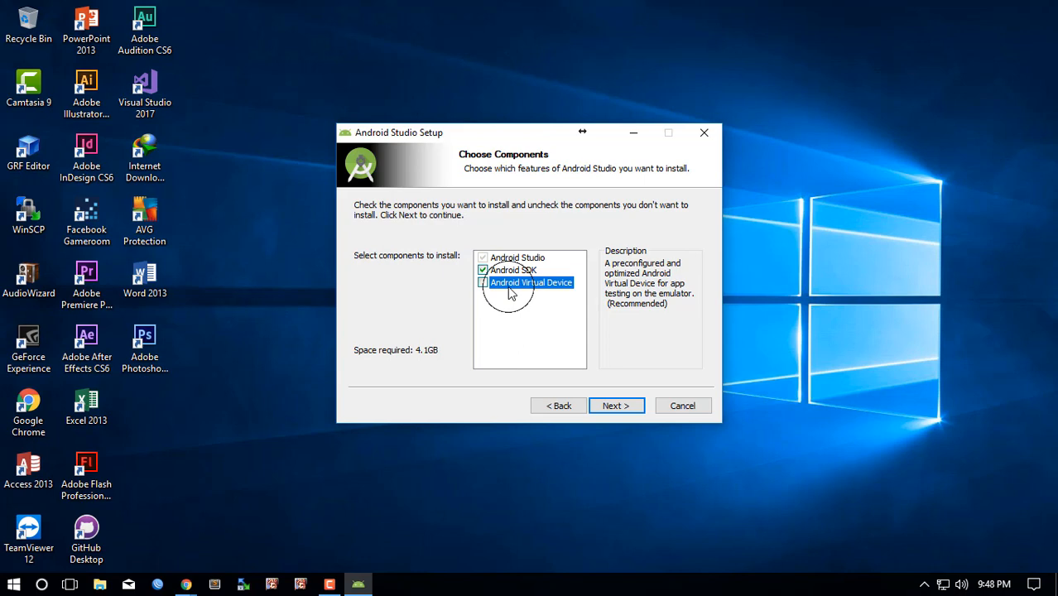
click(550, 311)
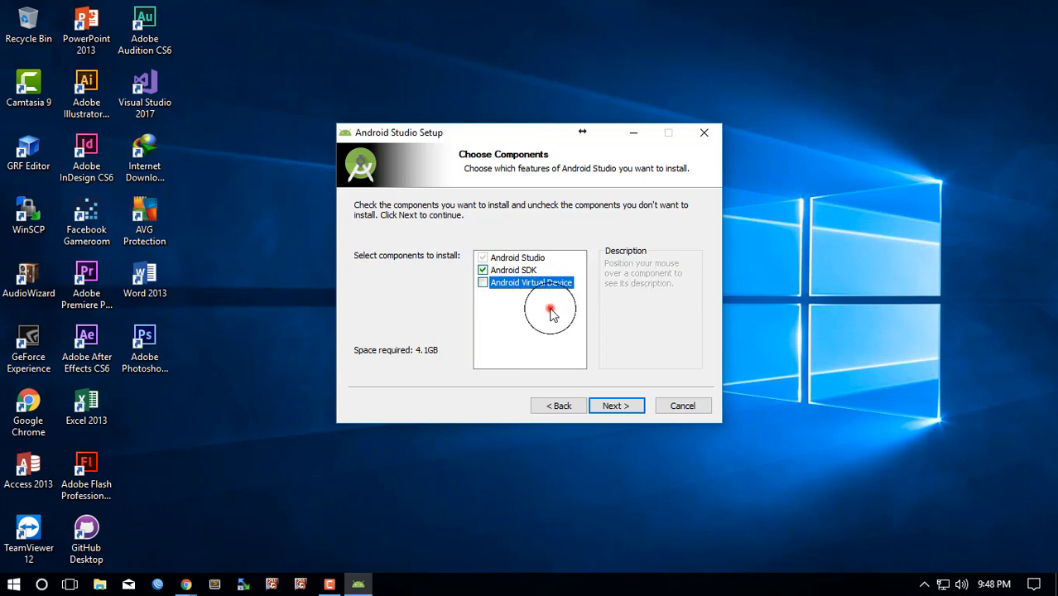
mouse_move(533, 289)
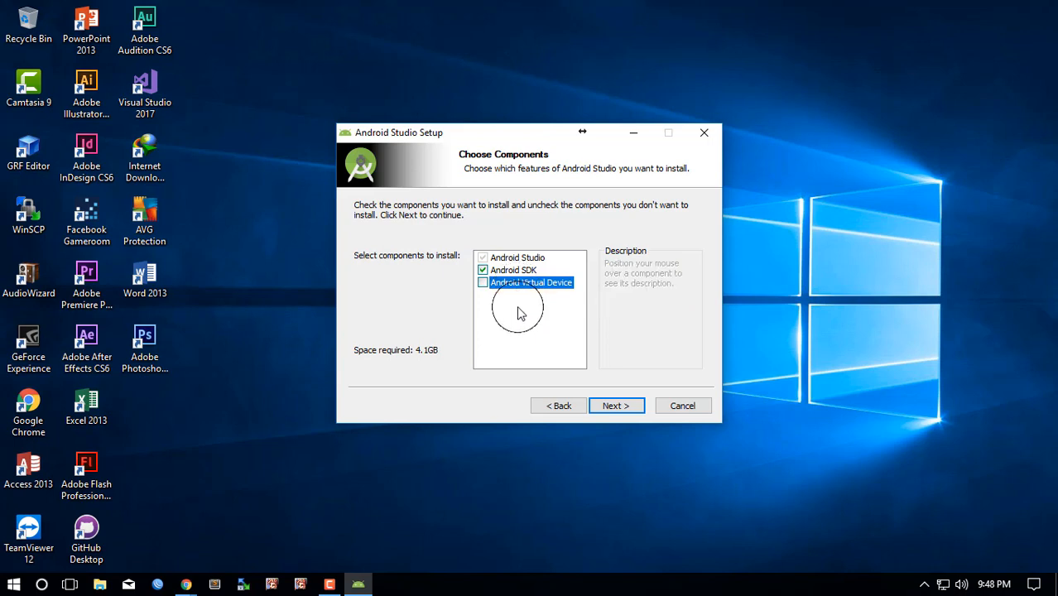
click(521, 326)
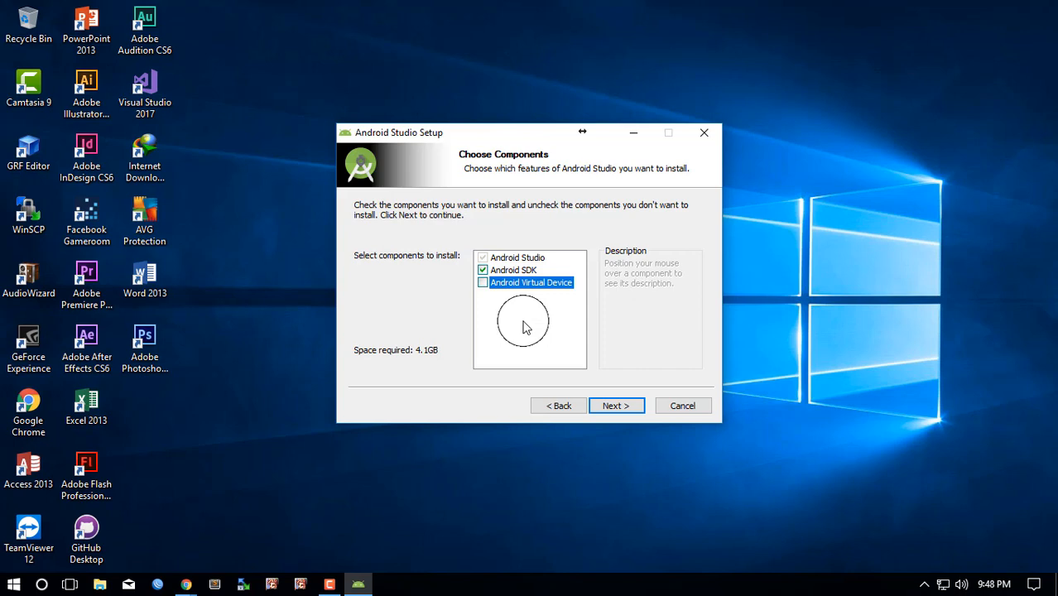
mouse_move(526, 289)
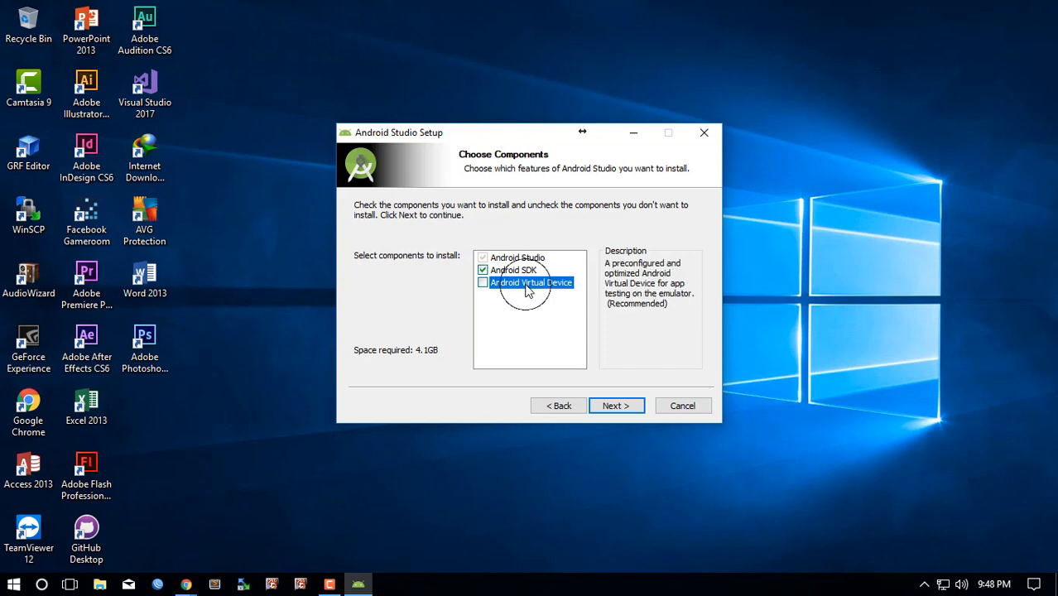
click(526, 309)
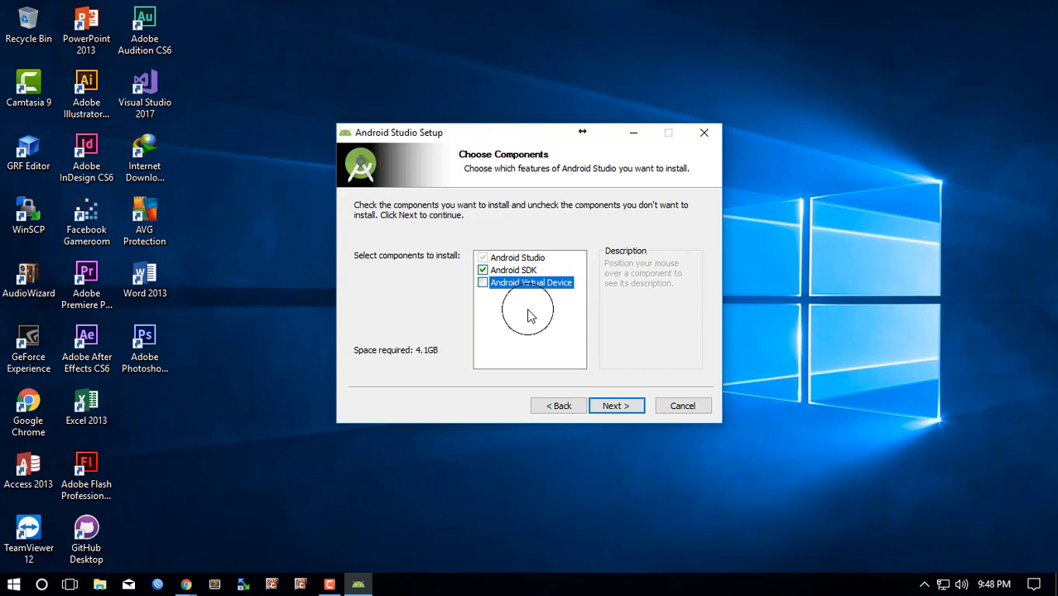
mouse_move(501, 288)
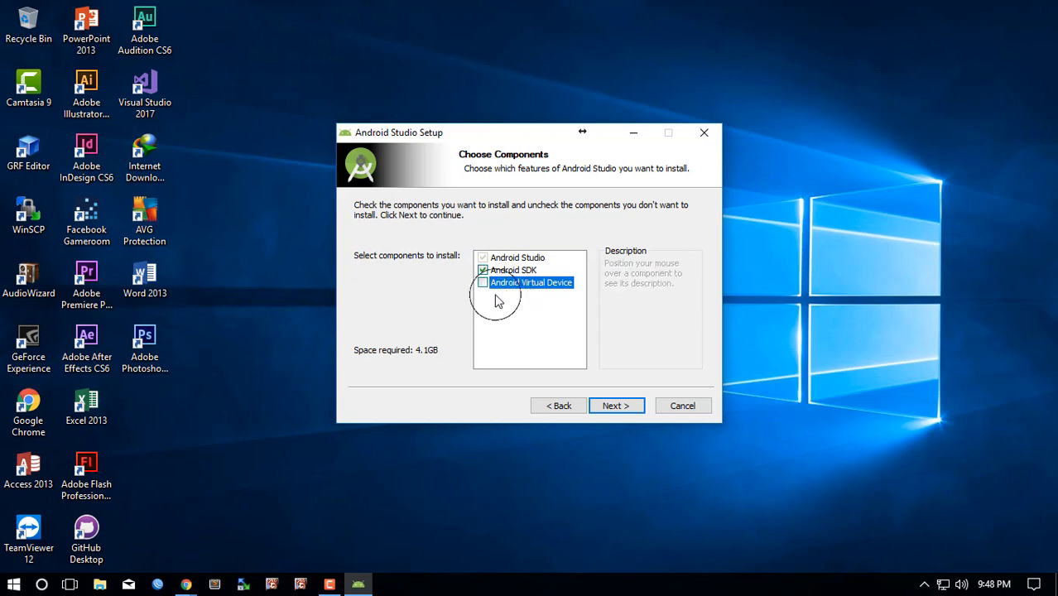
click(483, 283)
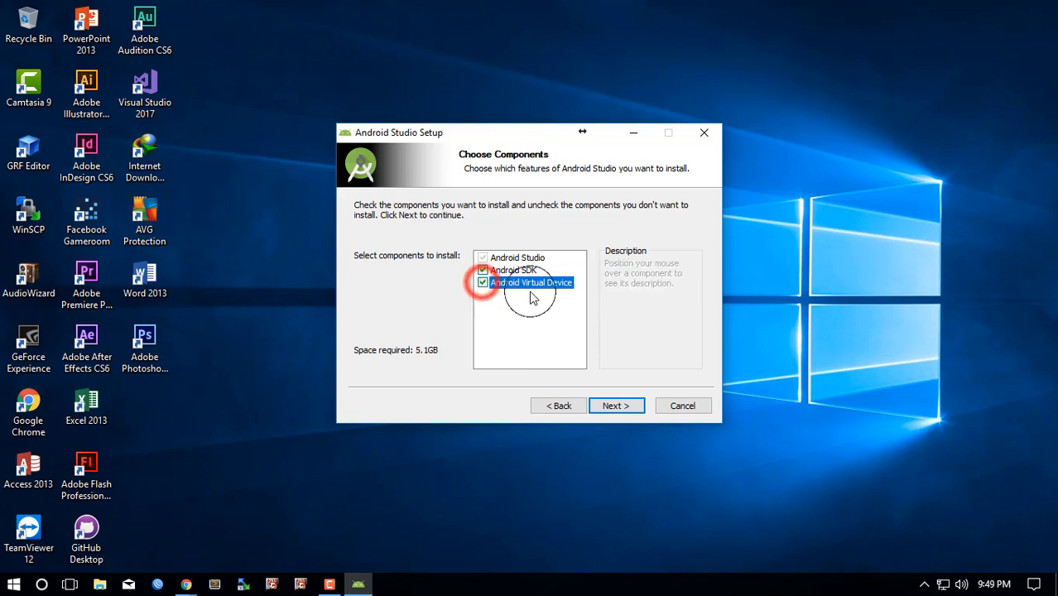
Exclude the Android Virtual Device component from the installation and review its description.
click(487, 285)
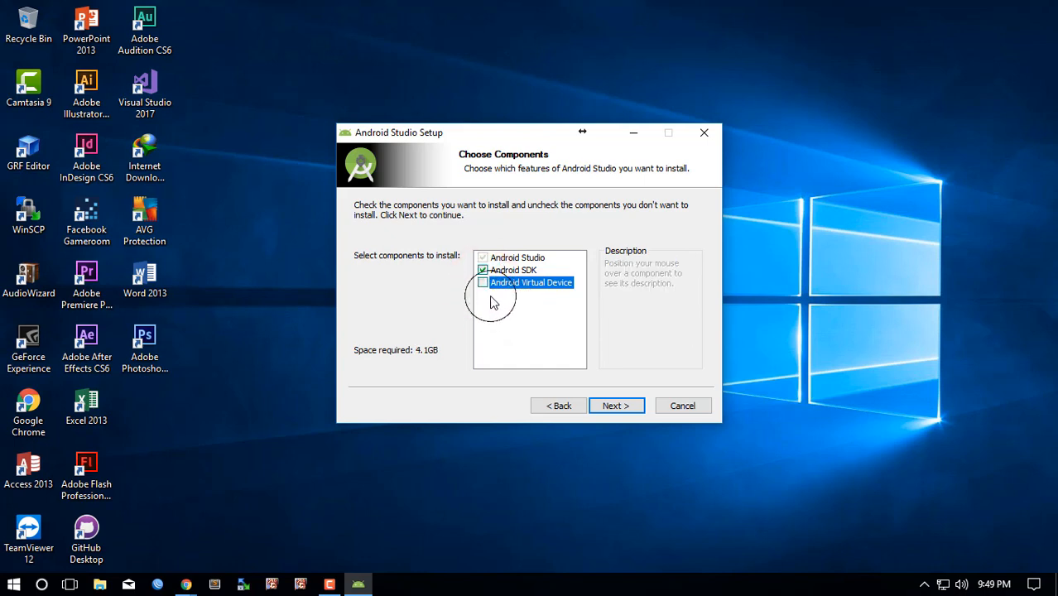
click(510, 313)
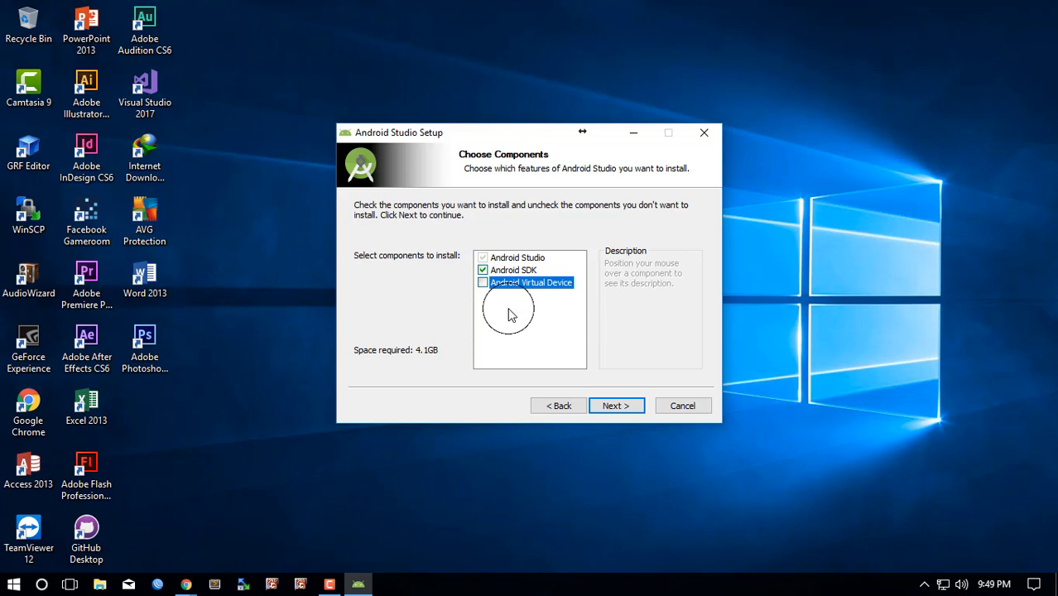
mouse_move(510, 291)
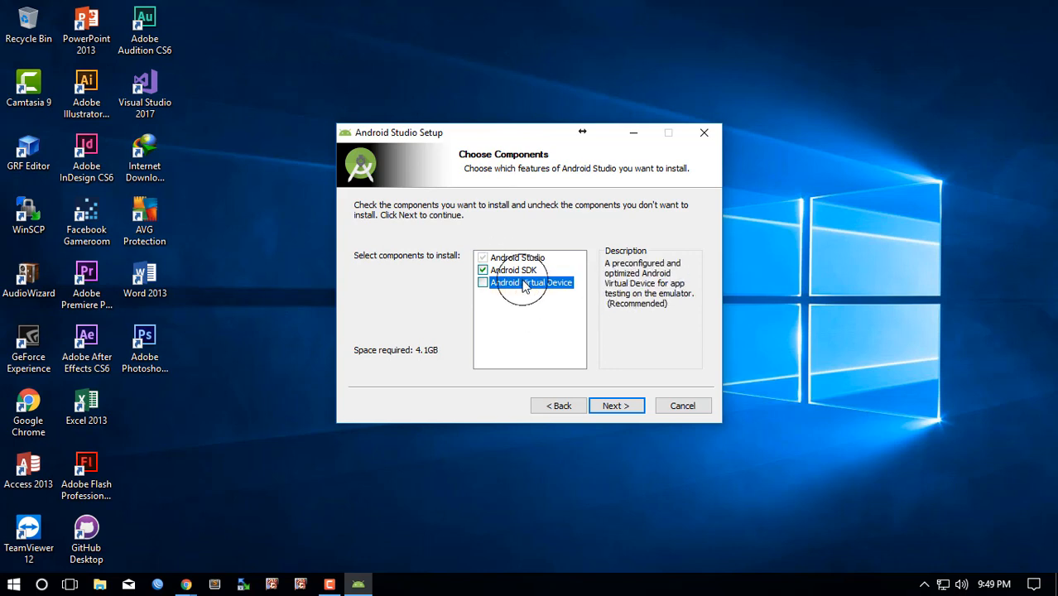
click(483, 282)
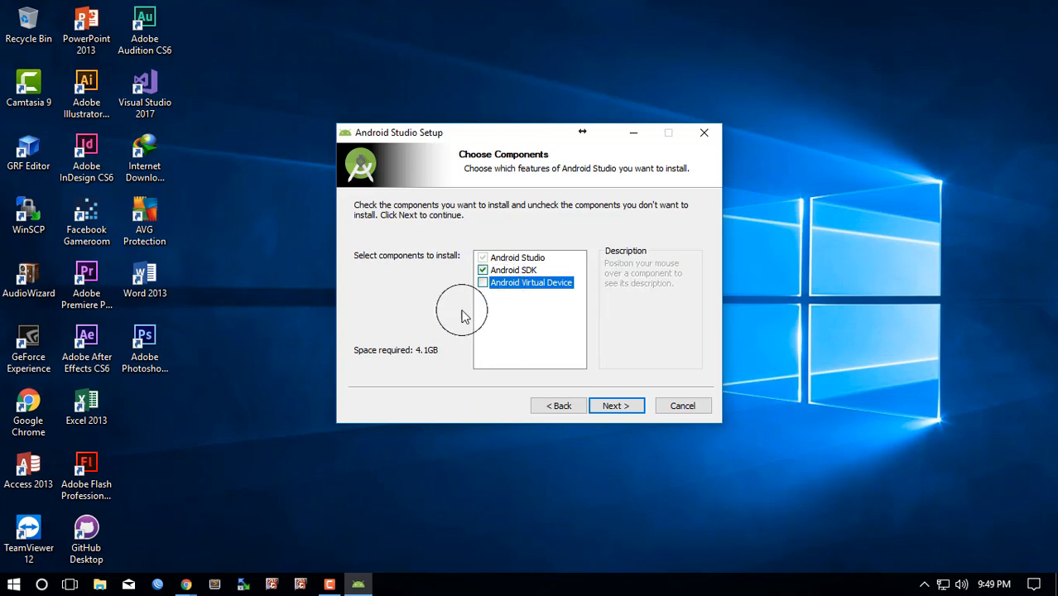
Refresh the desktop and return to the Android Studio Setup wizard.
right_click(316, 266)
click(341, 310)
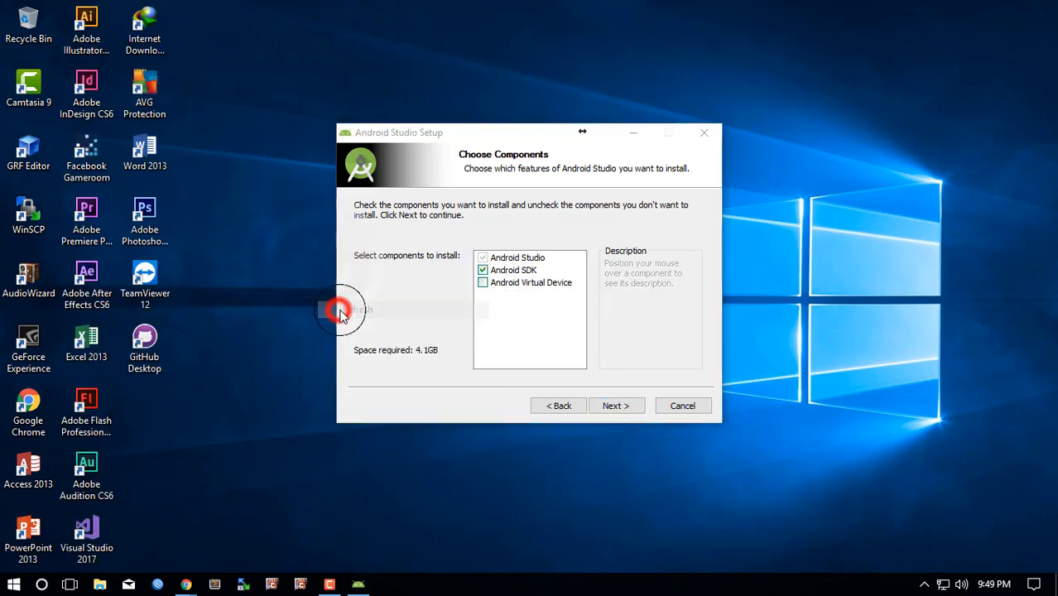
click(394, 302)
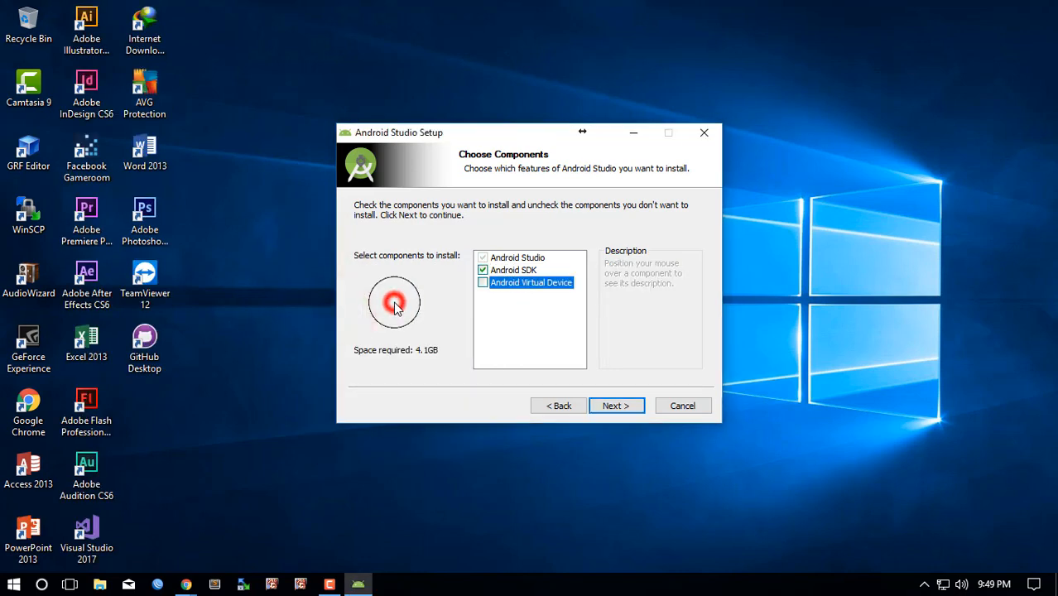
Accept the license agreement and install Android Studio with the default install locations and Start Menu folder.
click(634, 414)
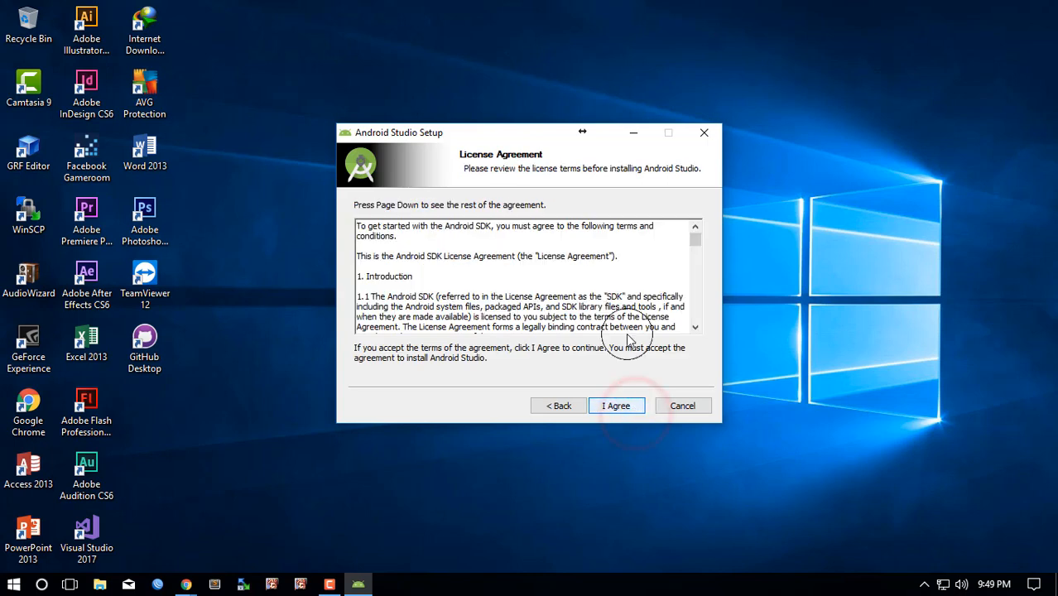
click(617, 404)
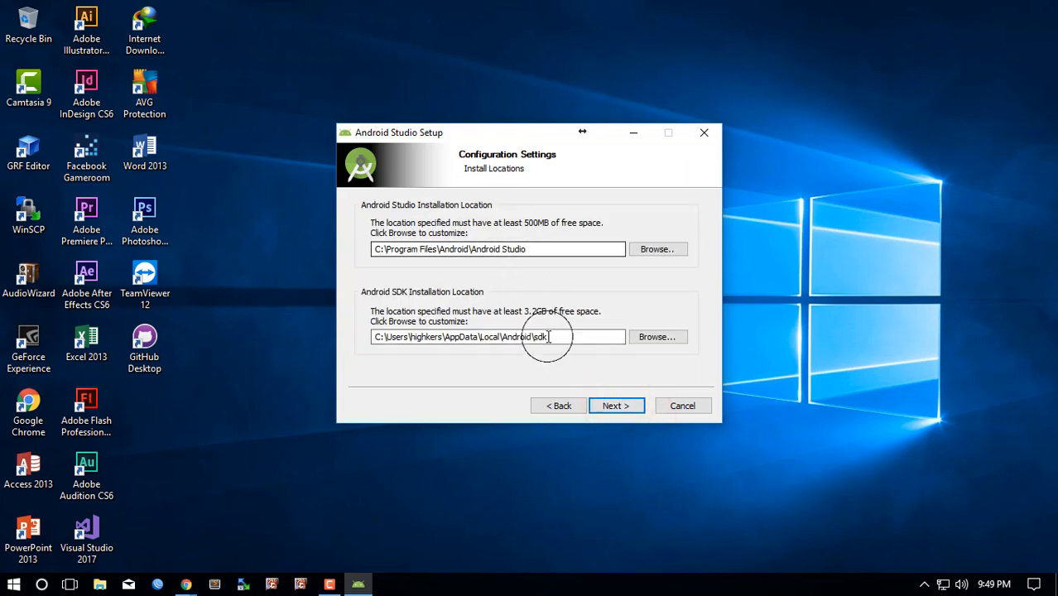
click(622, 414)
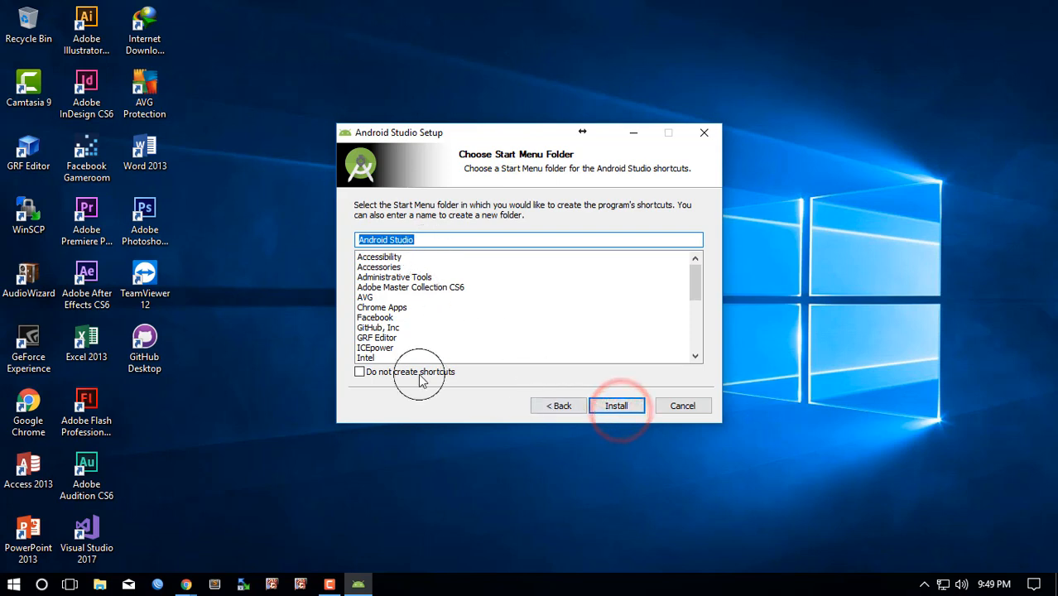
click(628, 413)
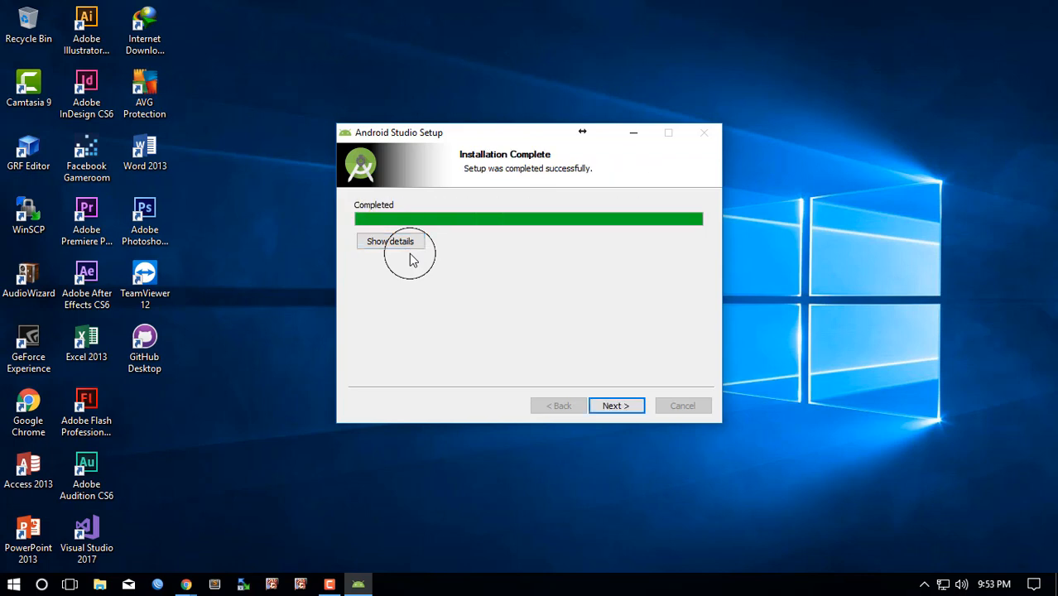
Finish the installer with Start Android Studio enabled, and choose not to import settings from a previous version.
click(615, 408)
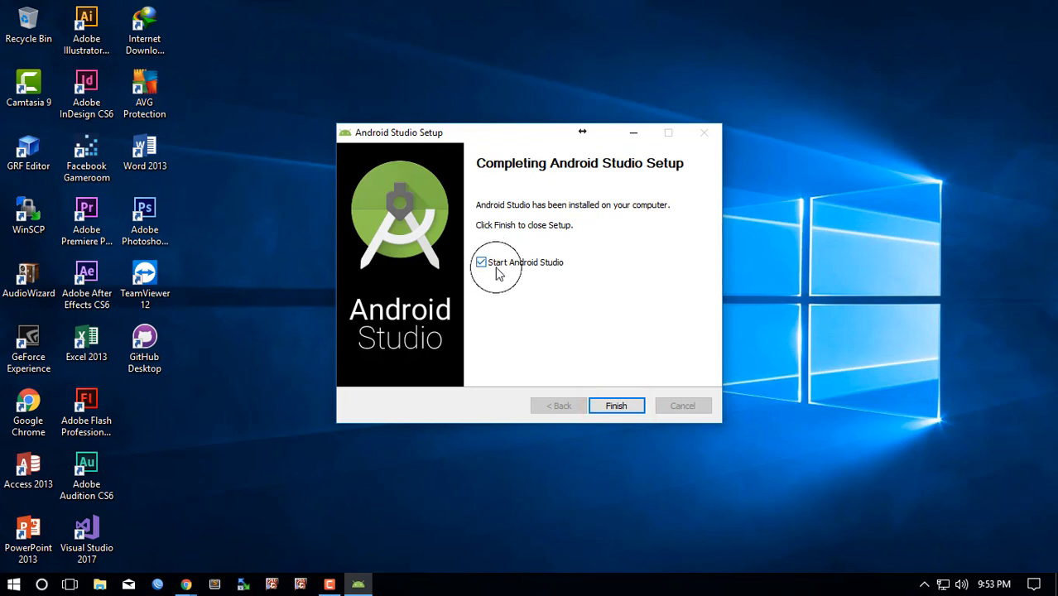
click(616, 405)
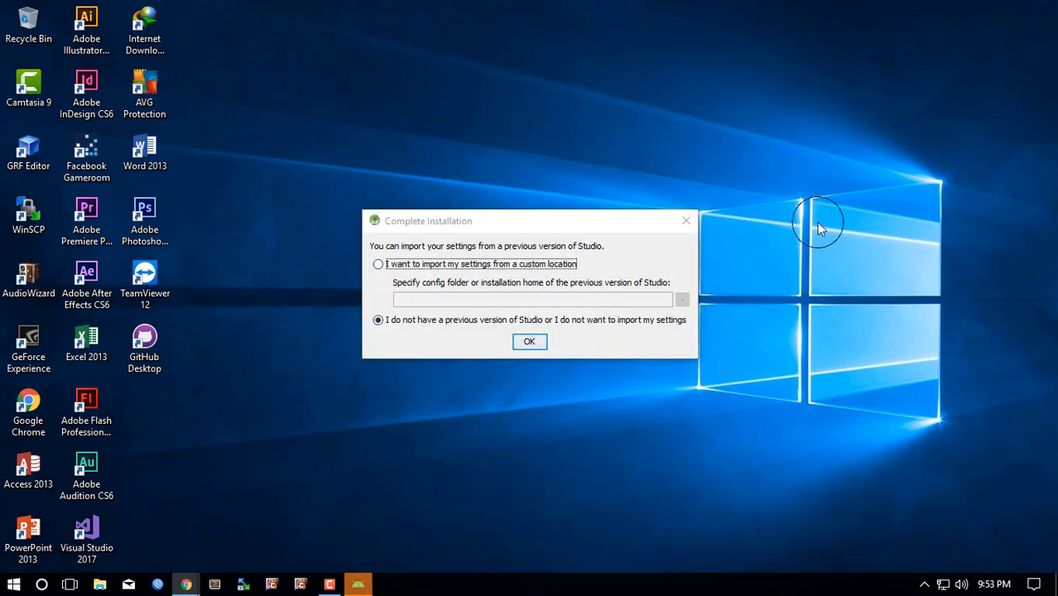
click(409, 265)
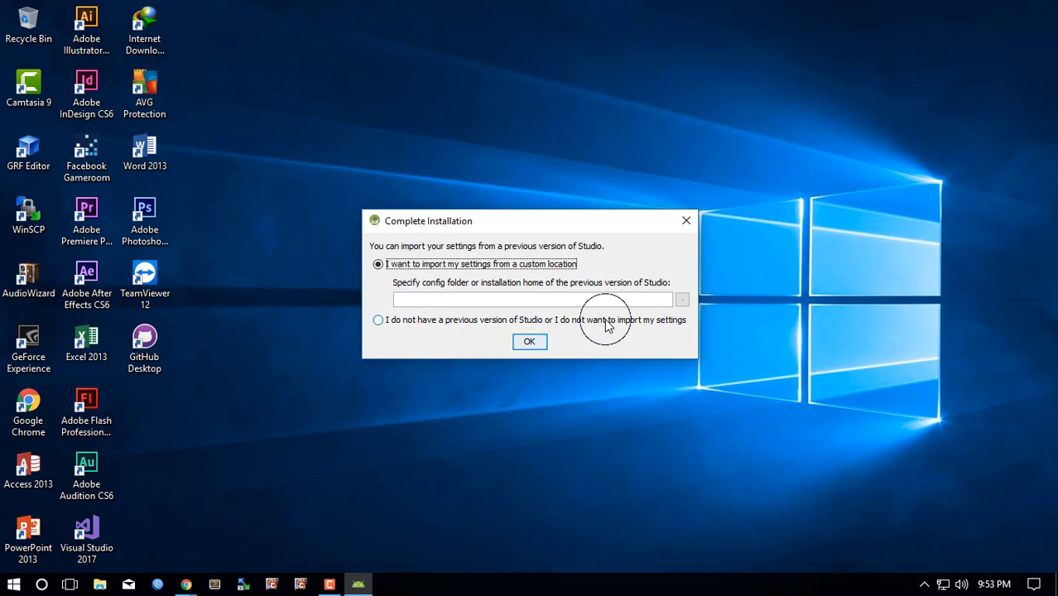
click(609, 324)
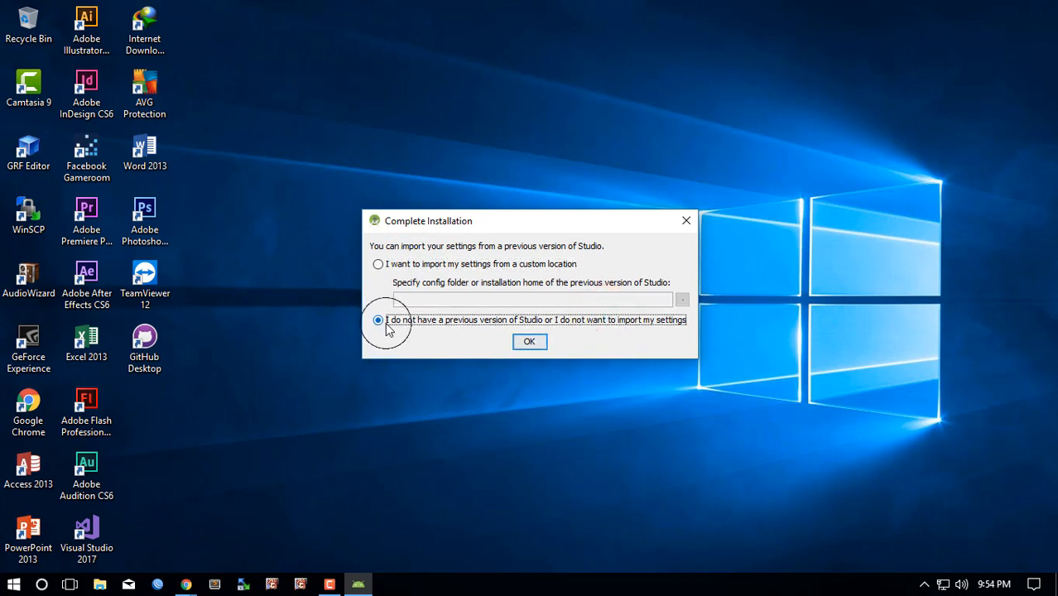
click(529, 340)
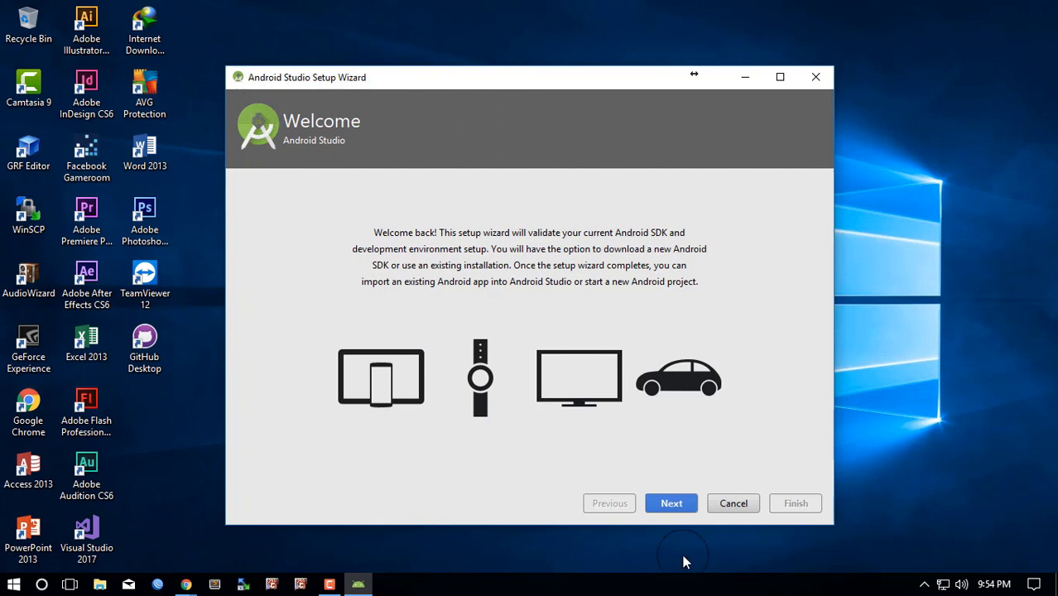
Choose the Custom install type in the Android Studio Setup Wizard, comparing it with Standard.
click(679, 500)
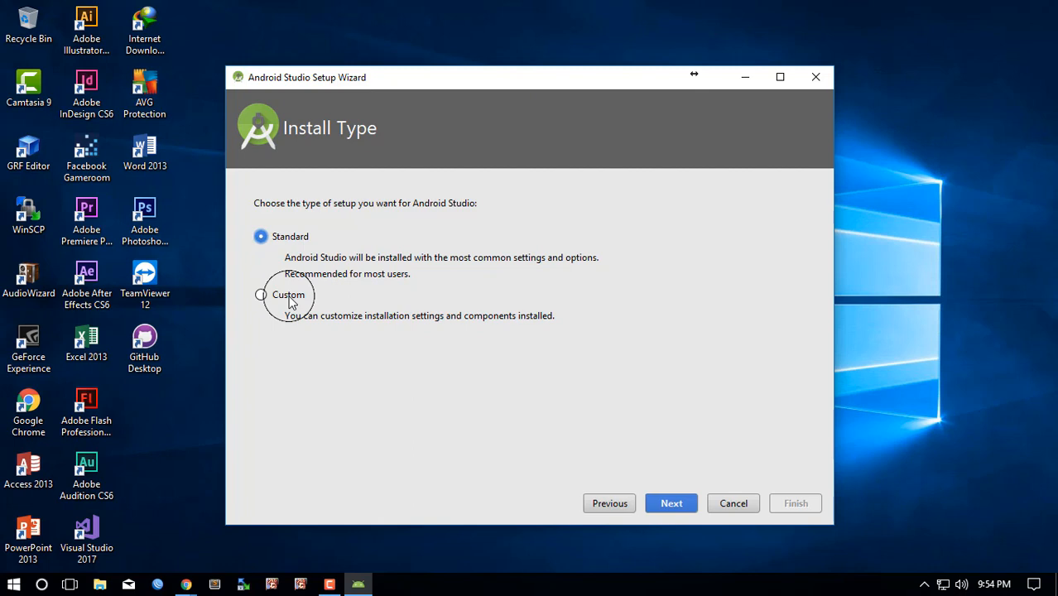
click(290, 301)
click(288, 238)
click(285, 296)
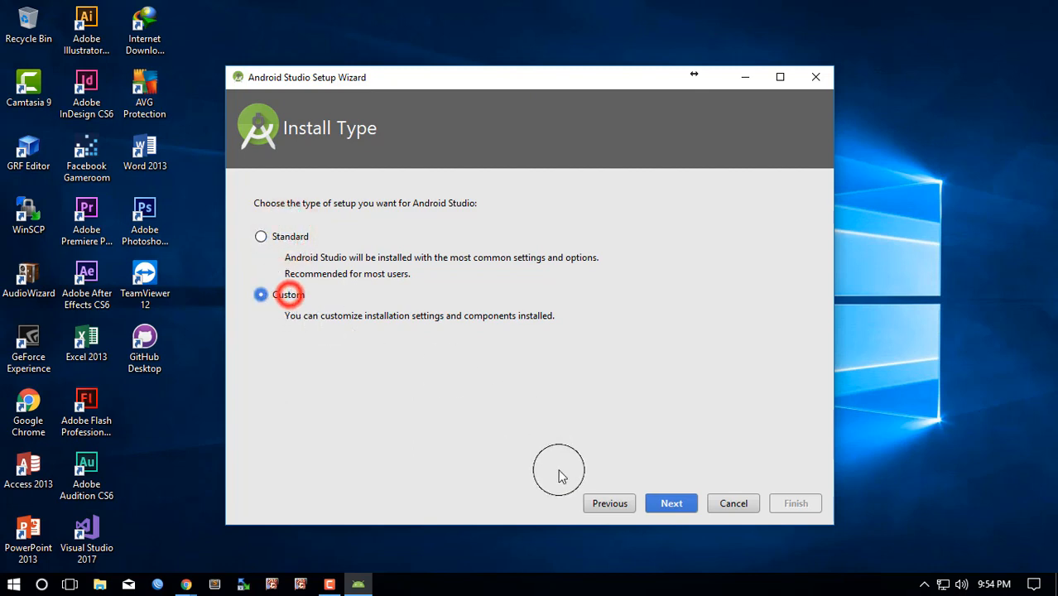
click(671, 503)
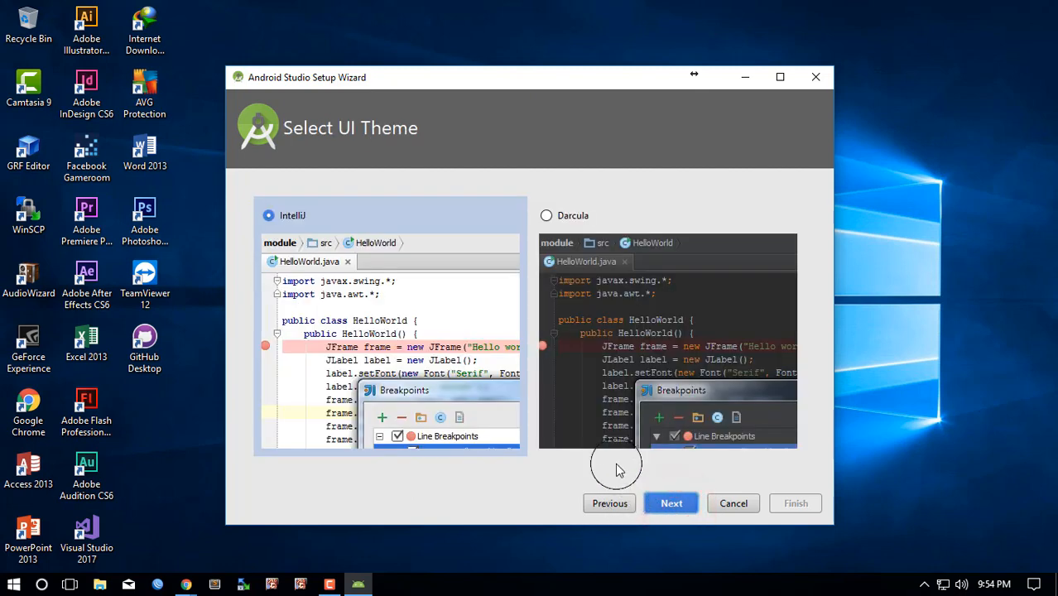
Compare the IntelliJ and Darcula UI themes, choose Darcula, and continue to the SDK components setup.
click(573, 215)
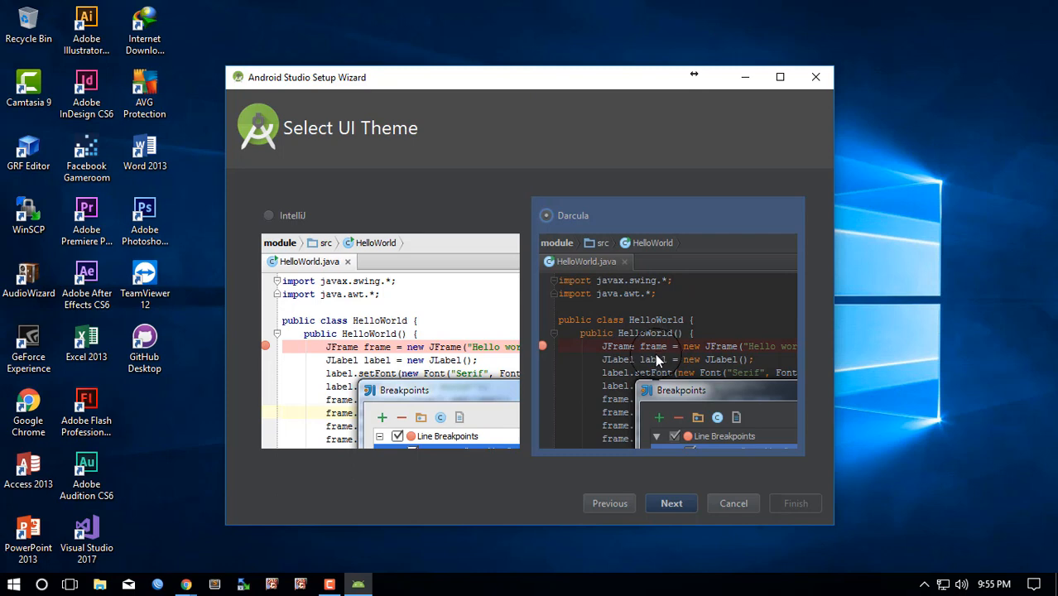
click(286, 214)
click(571, 216)
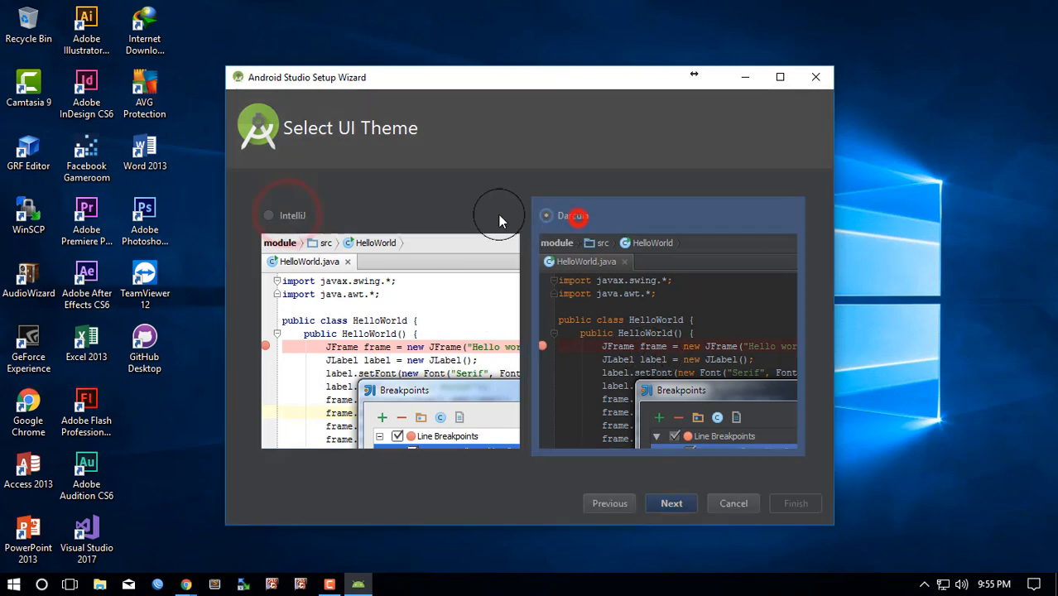
click(692, 510)
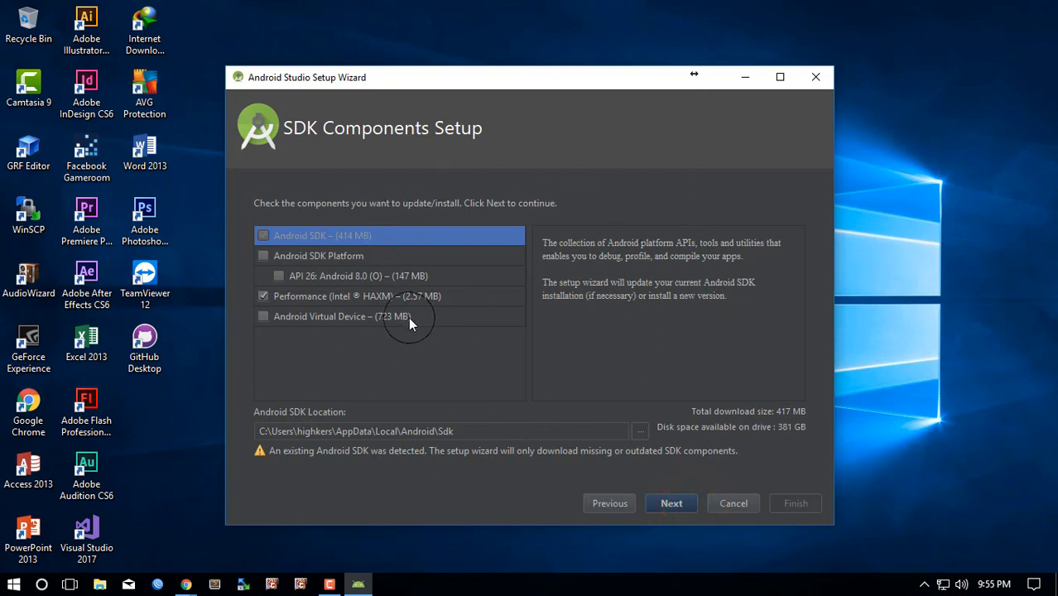
Toggle the Android SDK Platform with API 26: Android 8.0 (O) on and off, and view the system calendar.
click(262, 258)
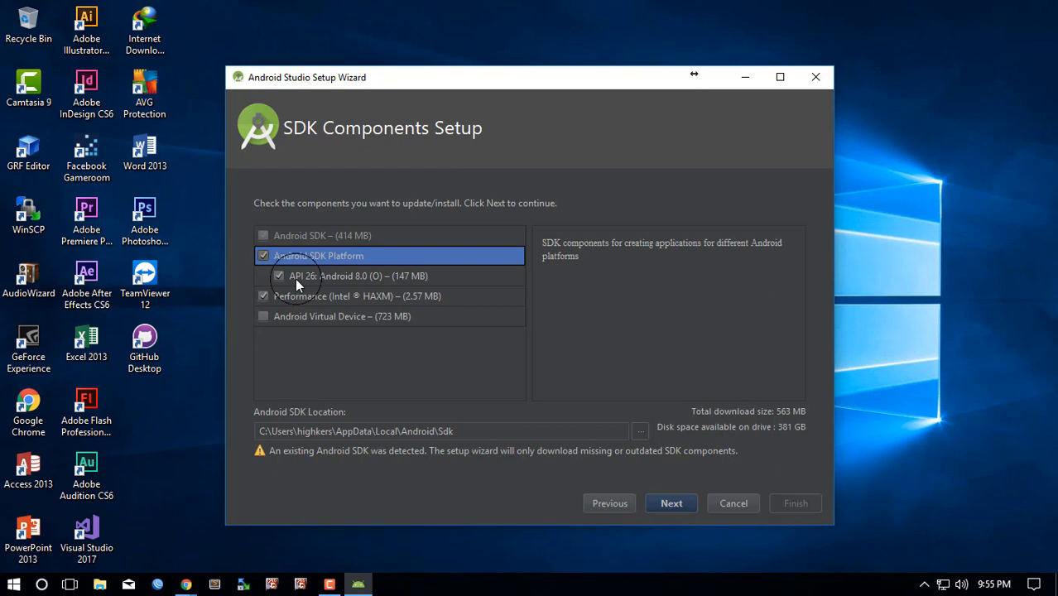
click(364, 277)
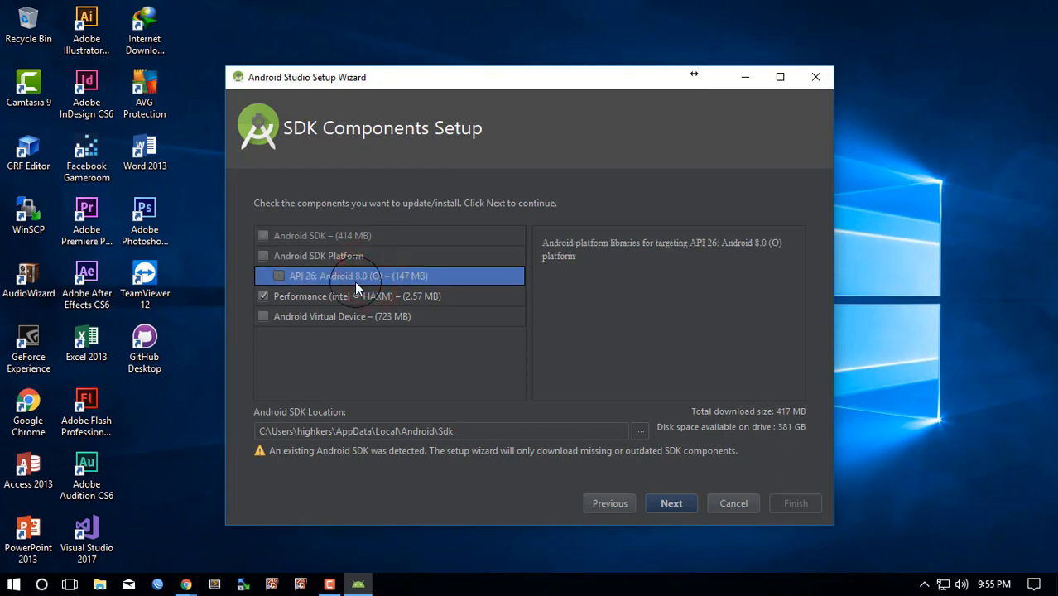
click(264, 257)
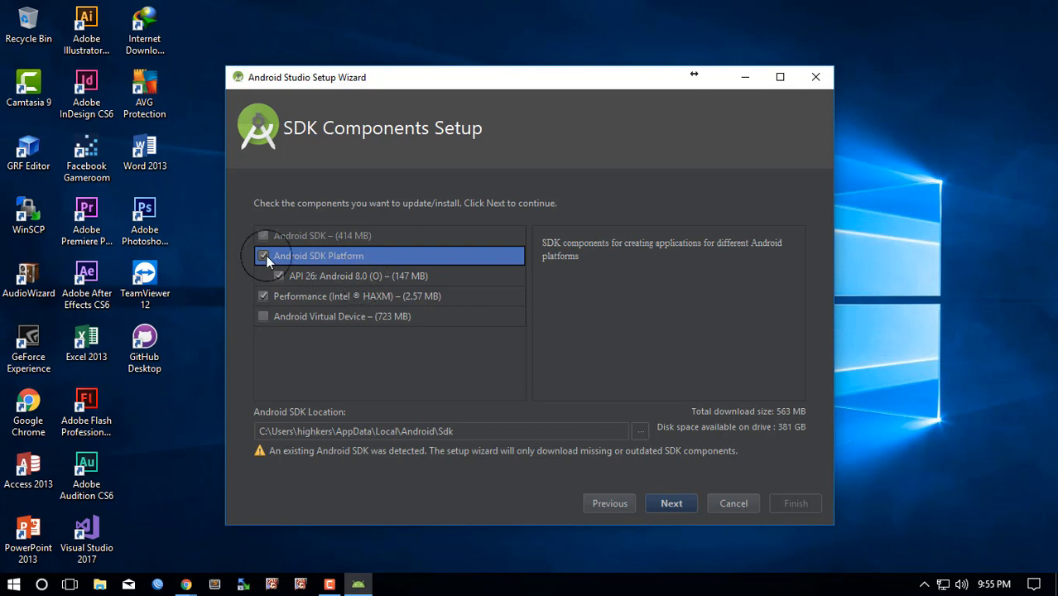
click(263, 256)
click(265, 257)
click(266, 257)
click(992, 584)
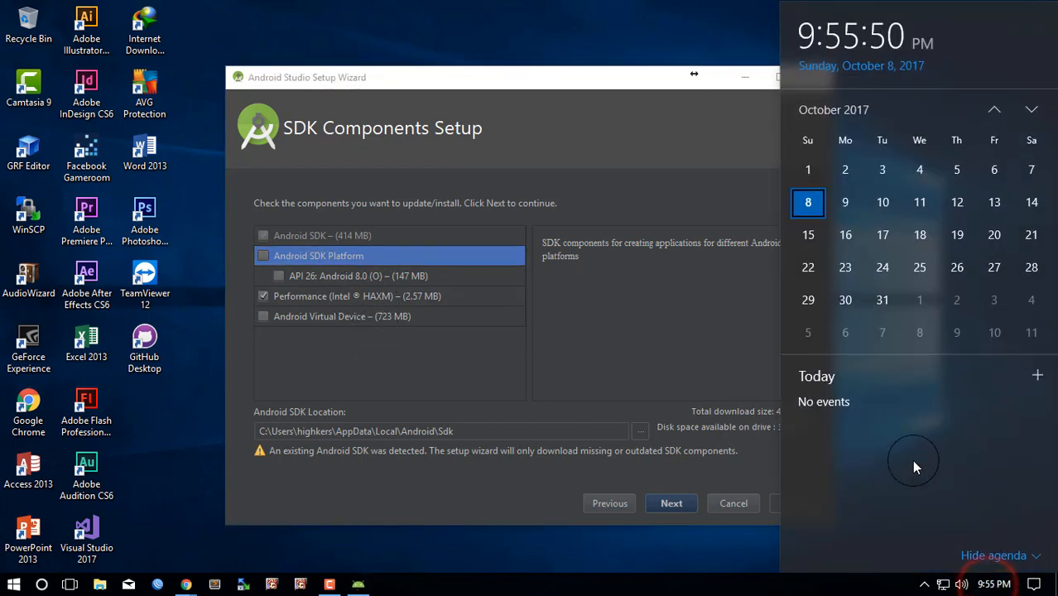
click(353, 367)
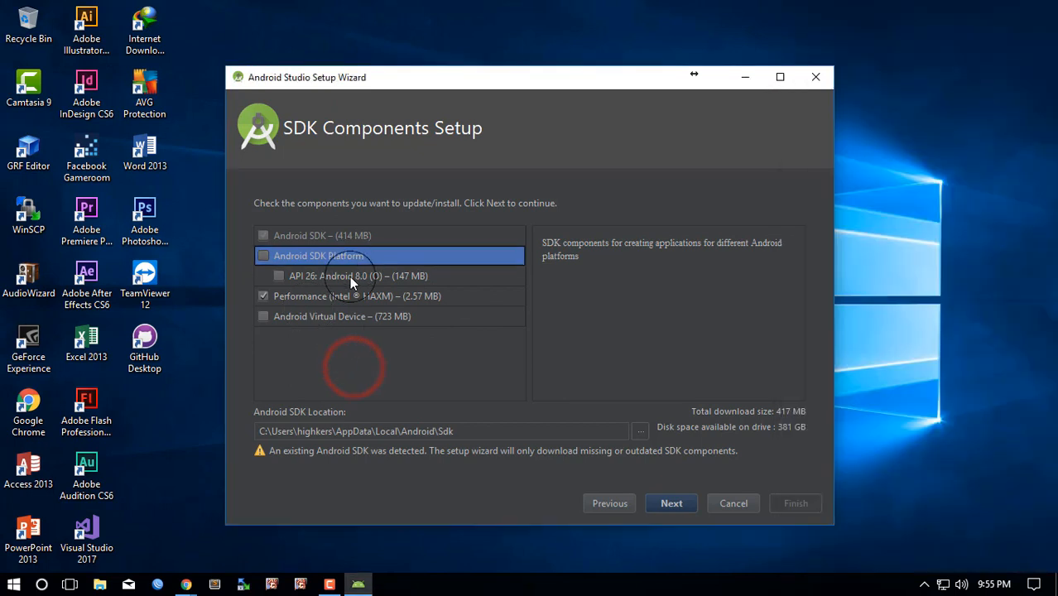
Leave the Android SDK Platform and its API 26 package out of the components and continue to the emulator settings.
double_click(349, 275)
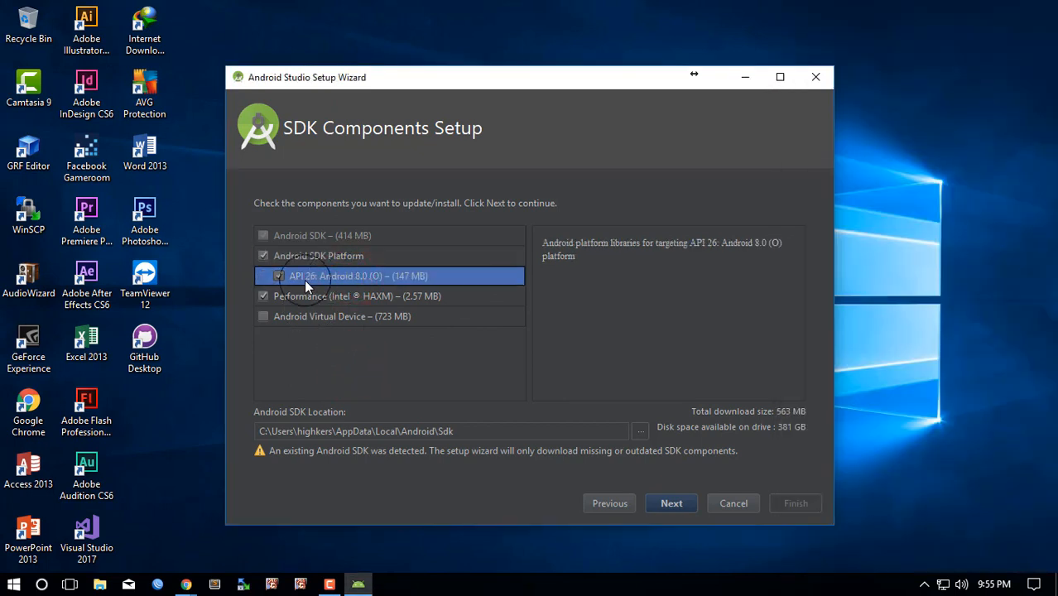
click(262, 256)
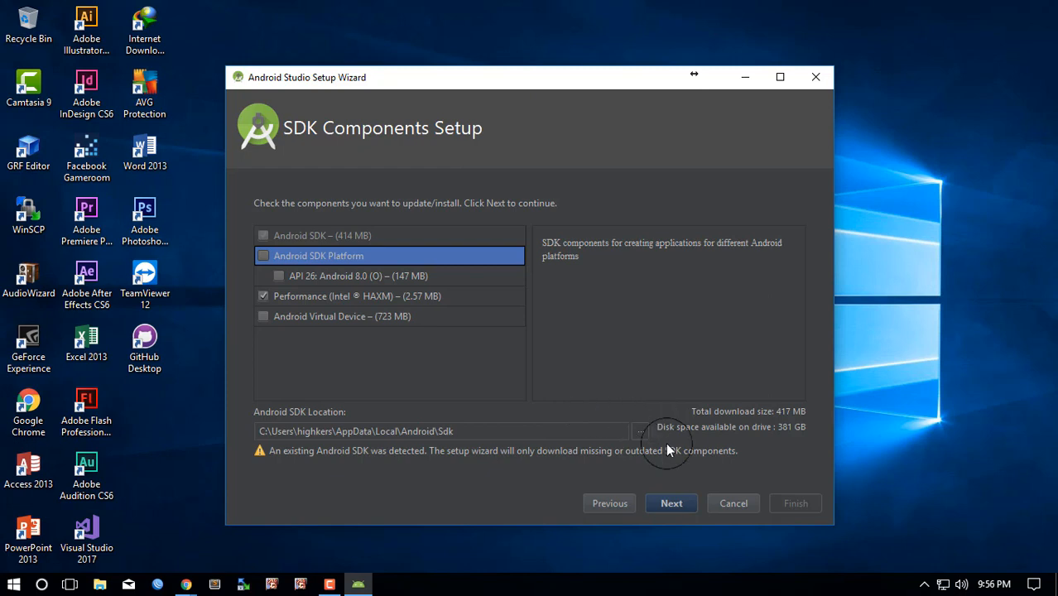
click(671, 503)
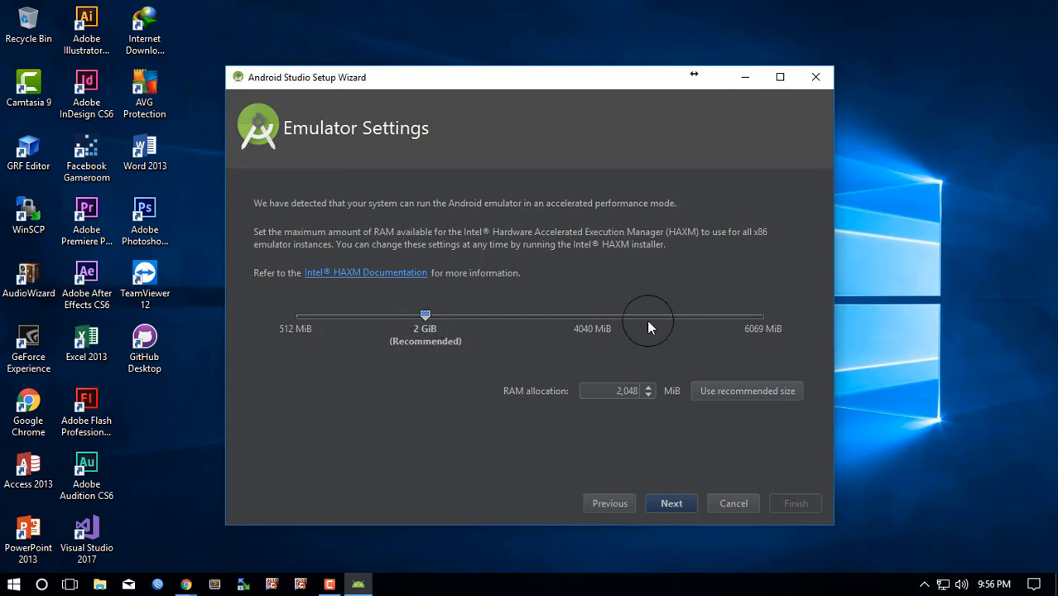
Keep the recommended 2 GiB emulator RAM allocation, and start the component download after reviewing the settings summary.
drag(432, 315, 427, 357)
click(667, 503)
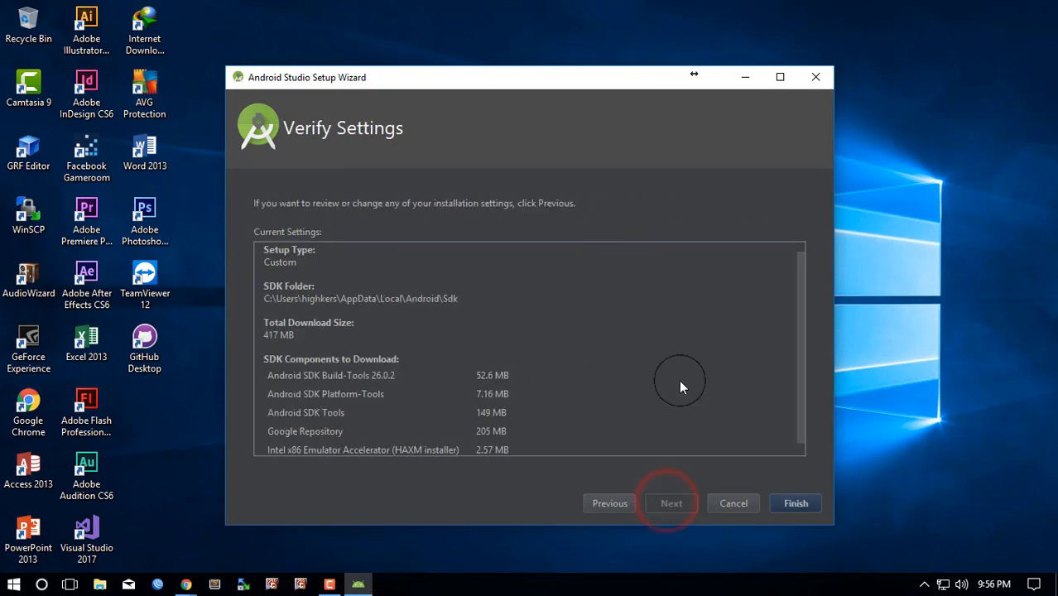
scroll(680, 377, down, 1)
click(807, 505)
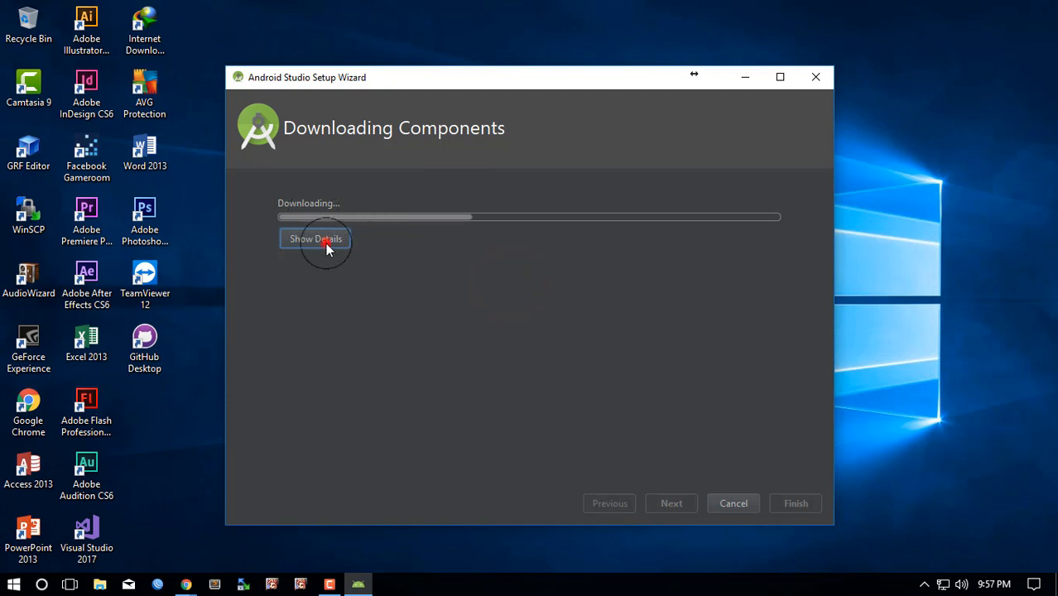
Show the component download details and finish the setup wizard to reach the Android Studio welcome window.
click(319, 240)
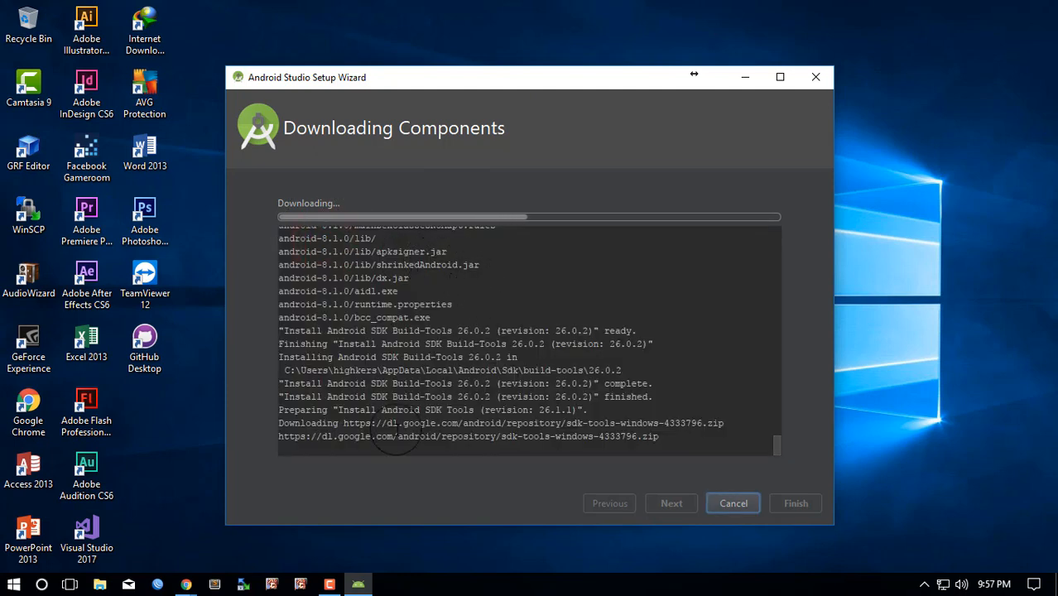
drag(518, 437, 548, 437)
click(603, 437)
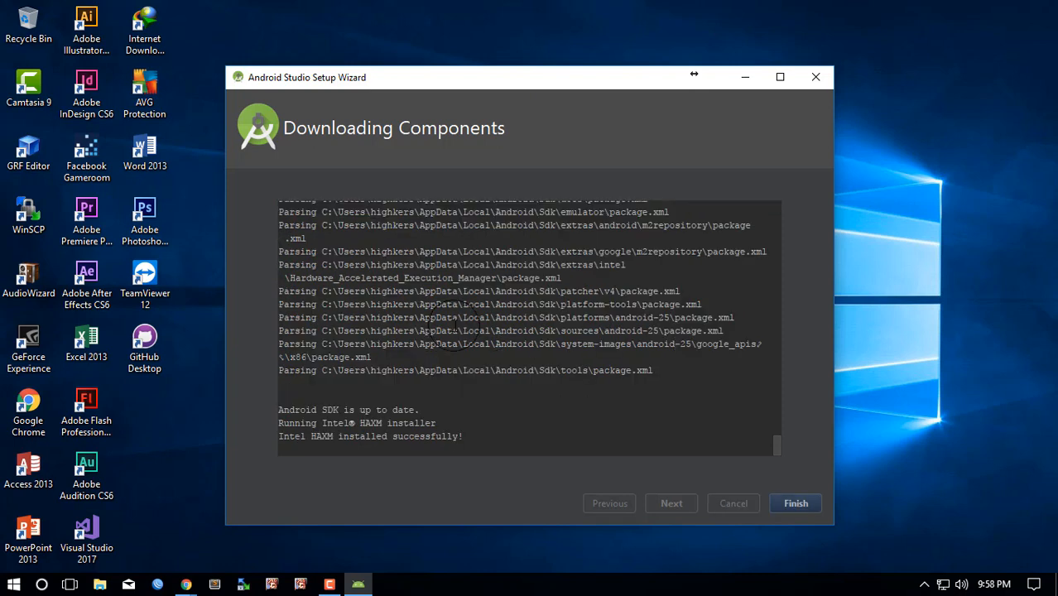
click(804, 506)
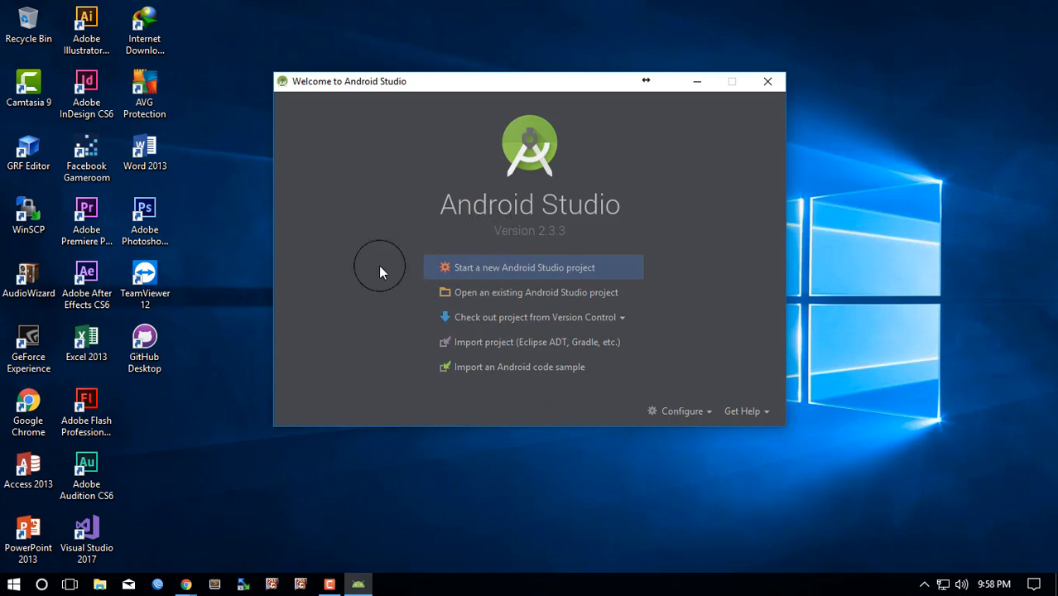
drag(387, 92, 369, 80)
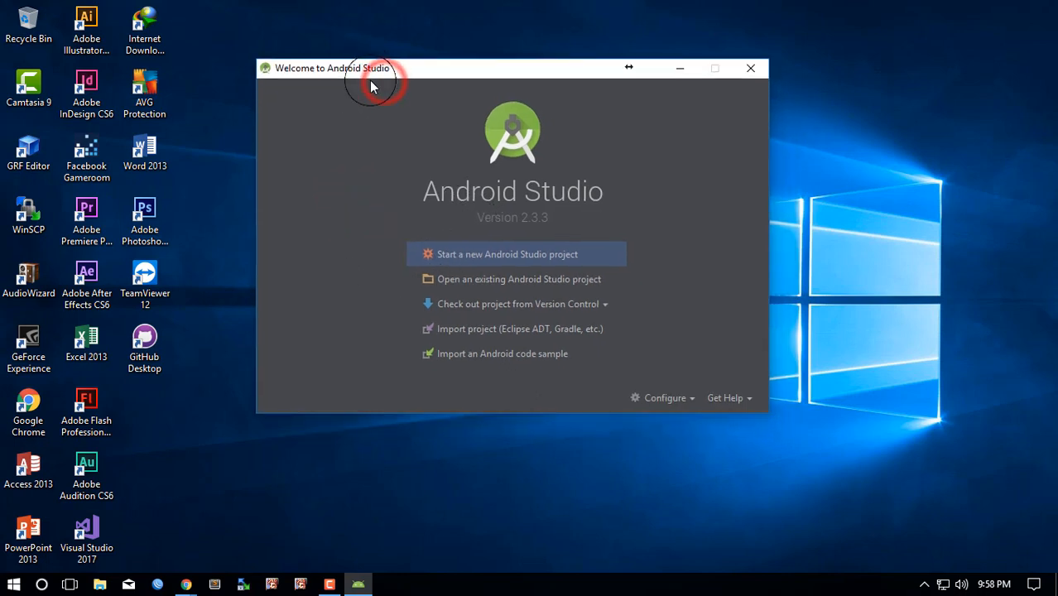